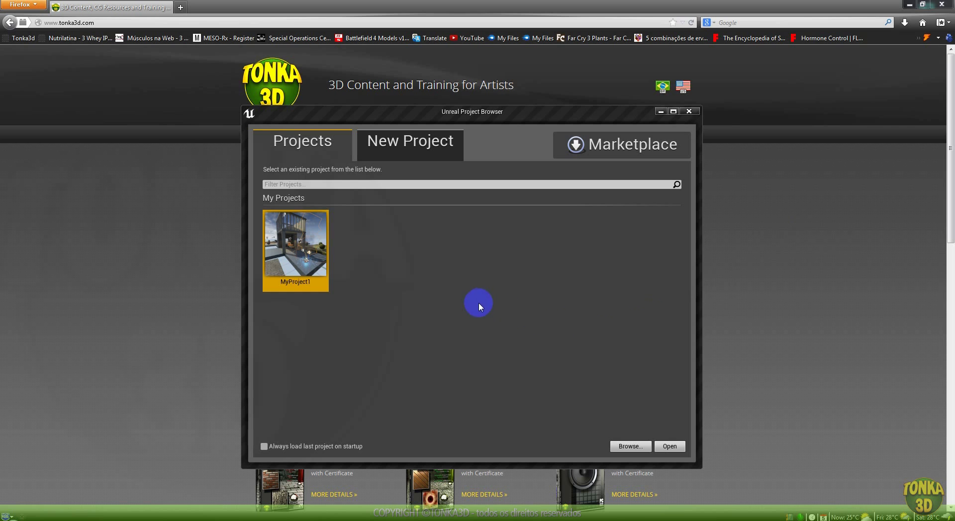
# Step: Examine the list of project templates available for a new project
pyautogui.click(417, 148)
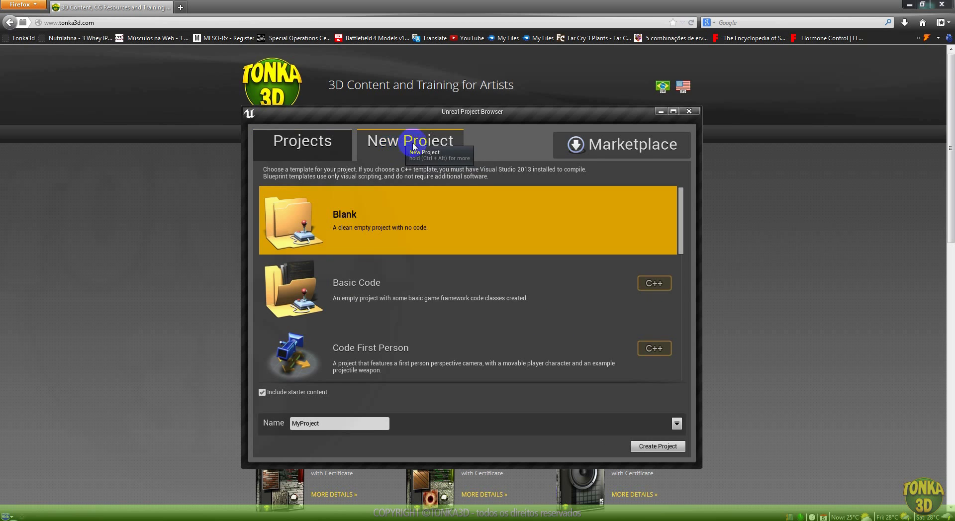
pyautogui.scroll(-4, 473, 277)
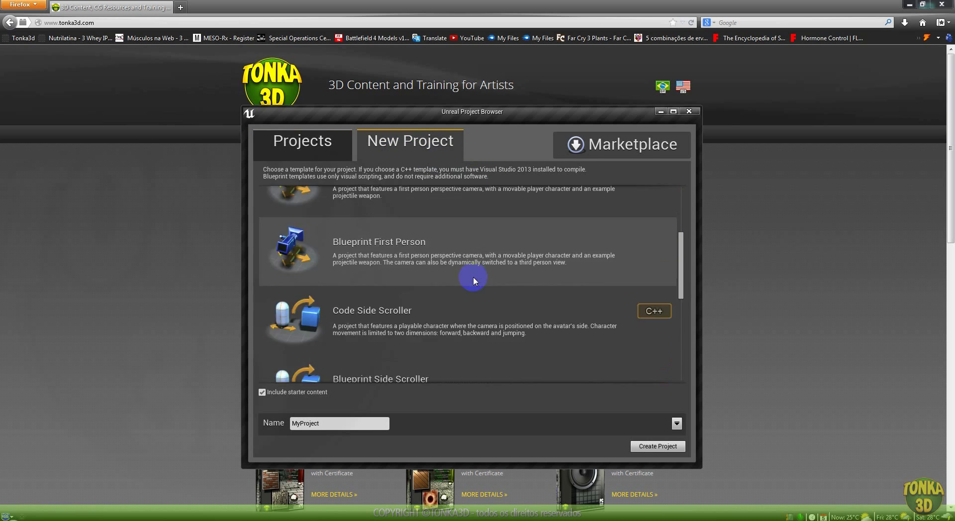
pyautogui.scroll(-4, 473, 280)
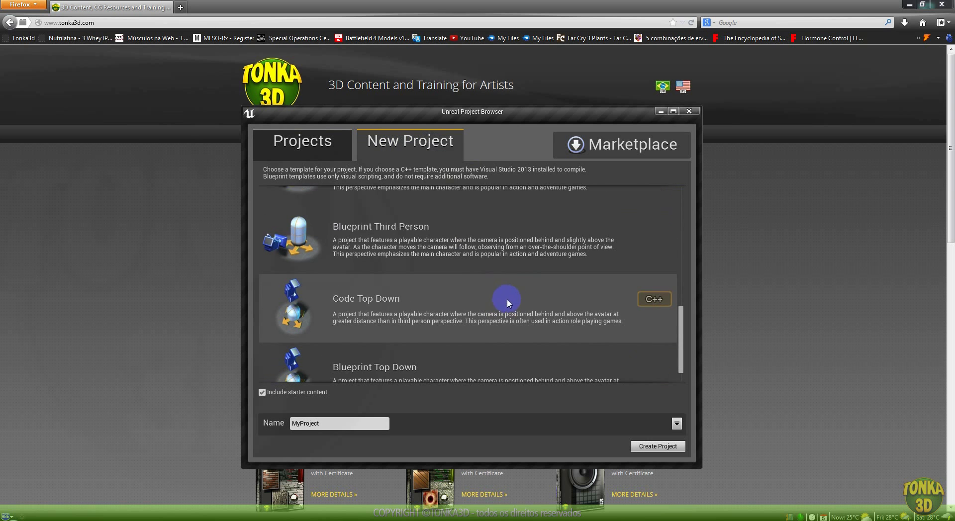
pyautogui.scroll(-1, 527, 311)
pyautogui.moveTo(678, 340)
pyautogui.mouseDown()
pyautogui.moveTo(685, 234)
pyautogui.moveTo(673, 307)
pyautogui.moveTo(681, 342)
pyautogui.mouseUp()
pyautogui.moveTo(681, 311); pyautogui.dragTo(678, 258)
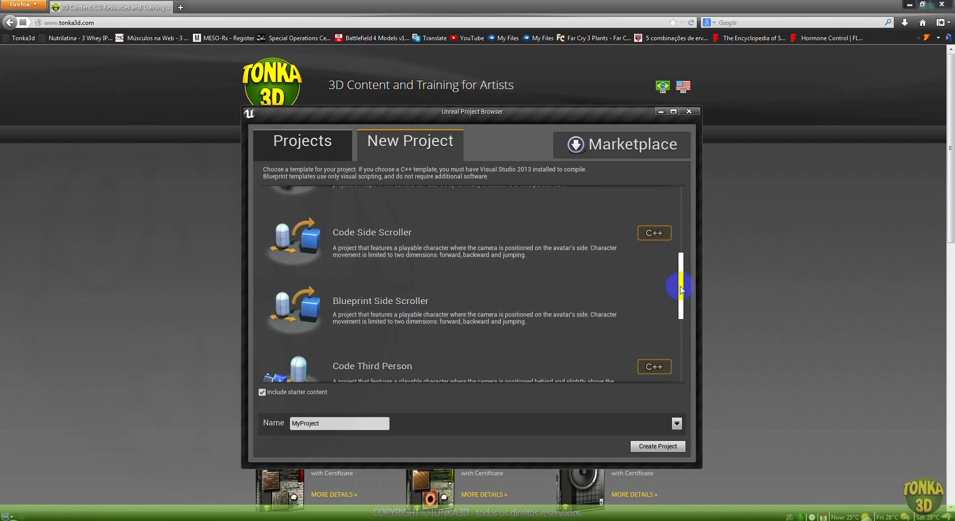
pyautogui.scroll(1, 682, 277)
pyautogui.moveTo(679, 290); pyautogui.dragTo(679, 254)
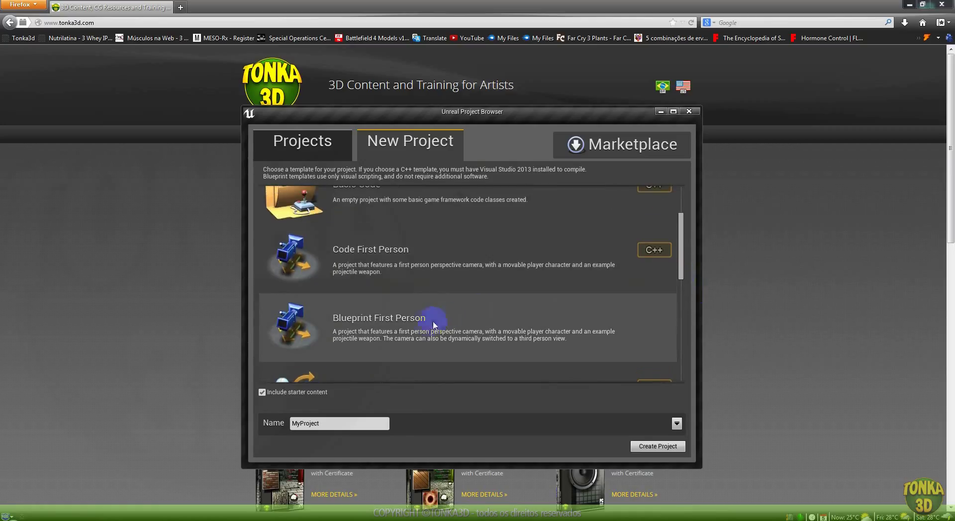
# Step: Choose the Blueprint First Person template and expand the new project's folder settings to review its name and save location
pyautogui.click(406, 333)
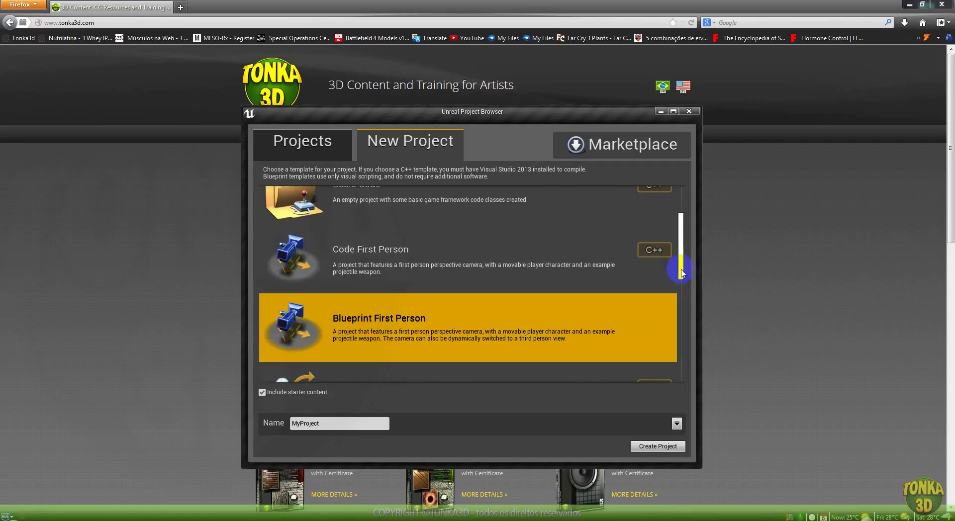
pyautogui.moveTo(384, 423); pyautogui.dragTo(274, 427)
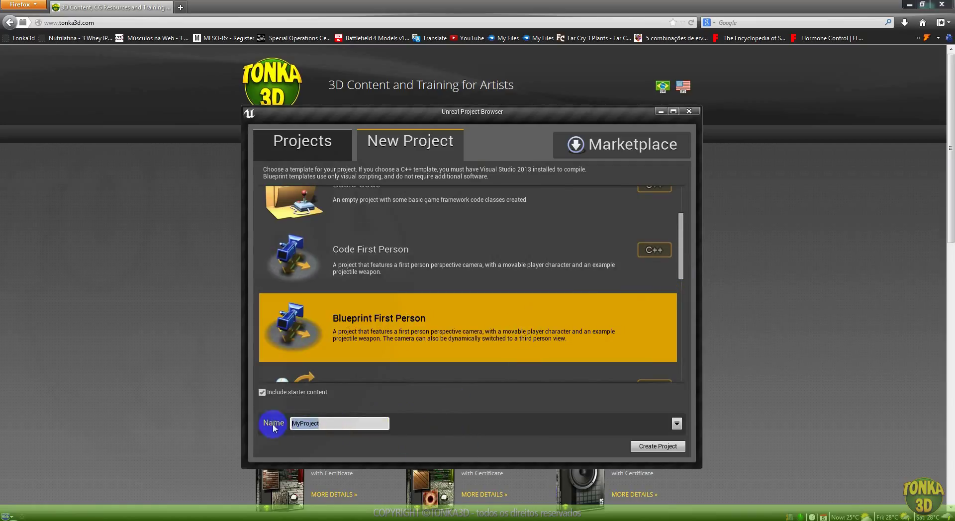
pyautogui.click(677, 425)
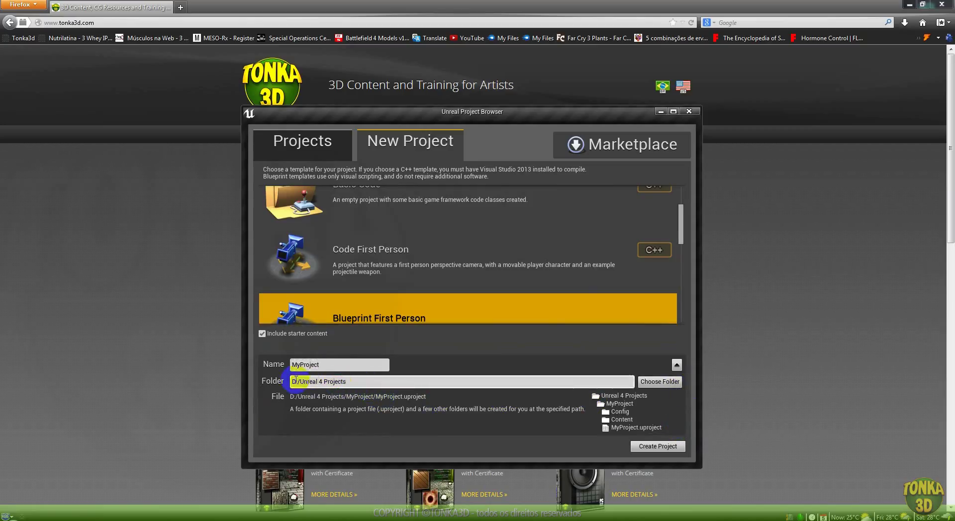
pyautogui.click(347, 380)
pyautogui.click(443, 394)
# Step: Open the existing project MyProject1 from the saved projects
pyautogui.click(285, 143)
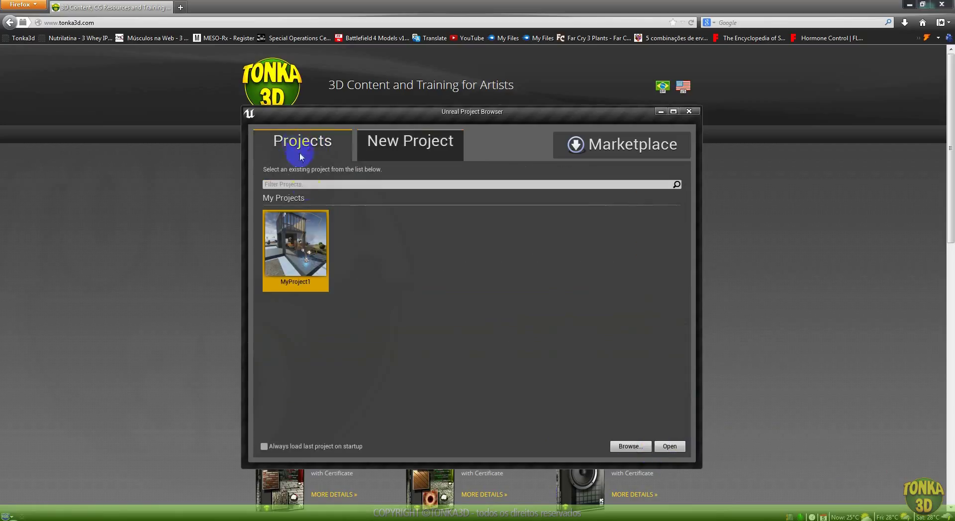
pyautogui.click(304, 260)
pyautogui.click(669, 446)
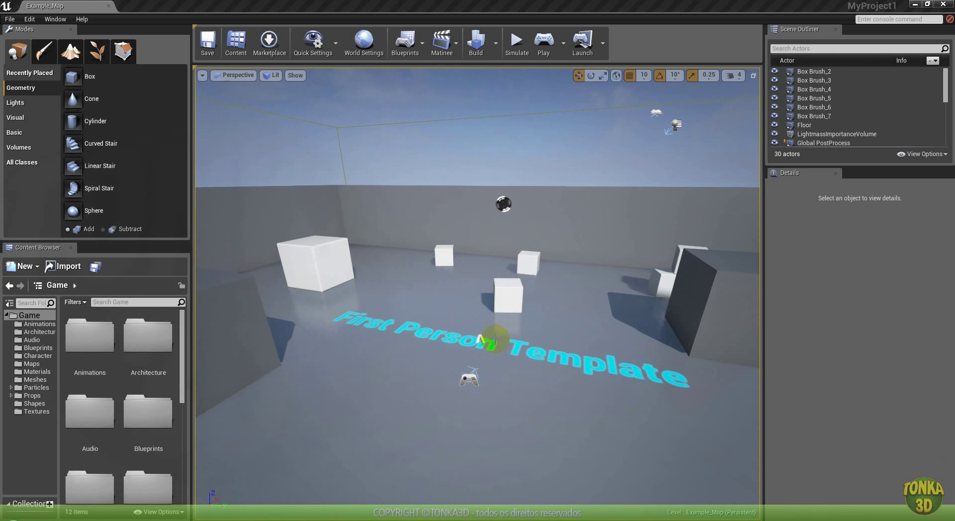
# Step: Fly around the level to examine the First Person Template scene from close up, far away and different angles
pyautogui.moveTo(488, 339); pyautogui.dragTo(439, 343, button='right')
pyautogui.press('w')
pyautogui.press('w')
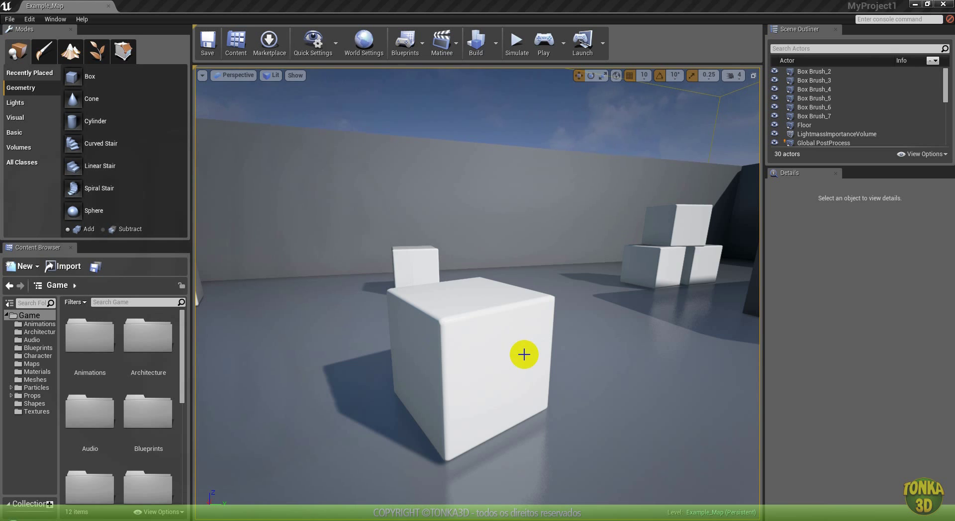
pyautogui.moveTo(511, 352); pyautogui.dragTo(525, 373, button='right')
pyautogui.moveTo(525, 373); pyautogui.dragTo(512, 350)
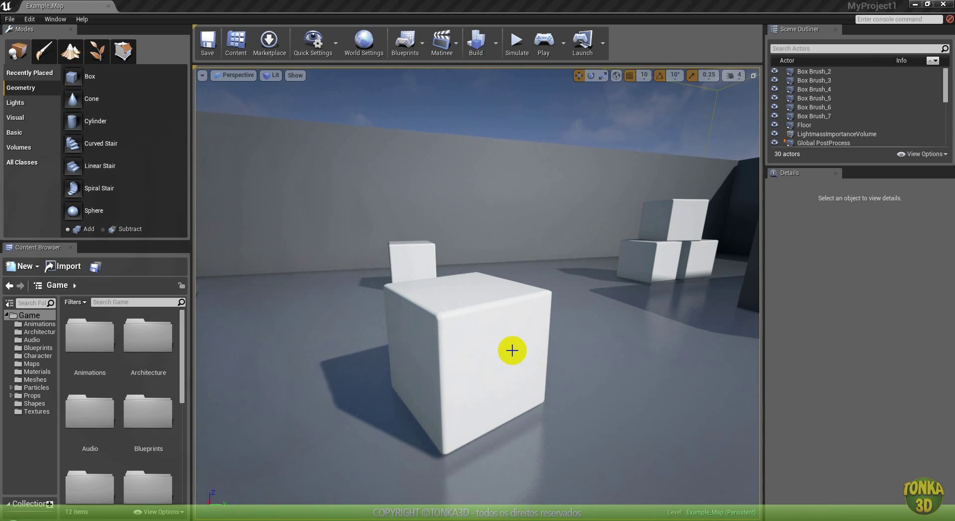
pyautogui.scroll(-10, 511, 350)
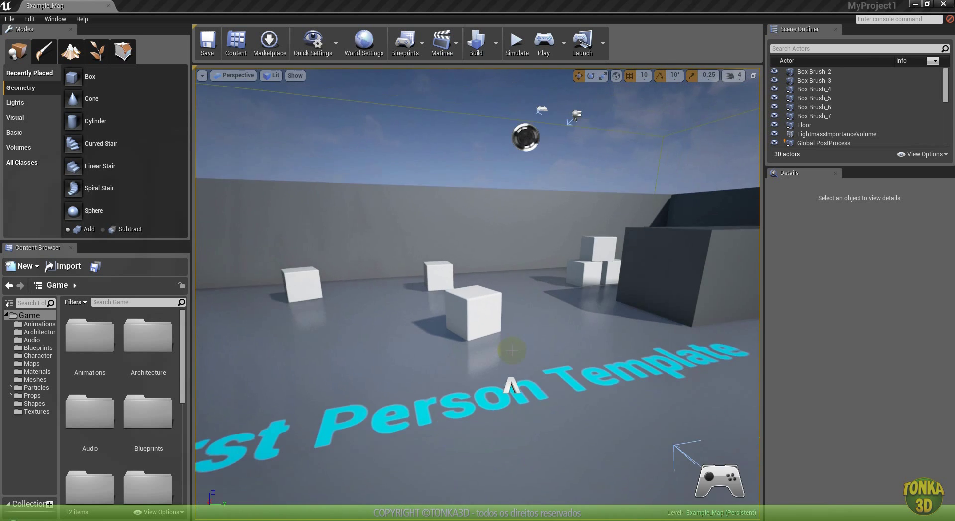
pyautogui.scroll(5, 512, 351)
pyautogui.moveTo(512, 351)
pyautogui.mouseDown()
pyautogui.moveTo(571, 350)
pyautogui.moveTo(577, 332)
pyautogui.moveTo(505, 282)
pyautogui.moveTo(281, 199)
pyautogui.moveTo(304, 115)
pyautogui.moveTo(158, 7)
pyautogui.mouseUp()
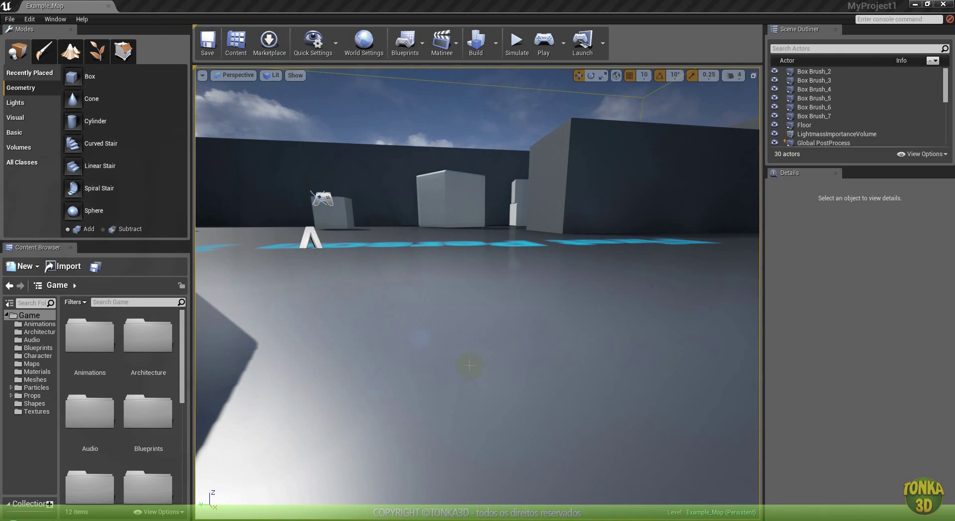
pyautogui.moveTo(469, 366)
pyautogui.mouseDown()
pyautogui.moveTo(297, 4)
pyautogui.moveTo(842, 4)
pyautogui.moveTo(823, 4)
pyautogui.moveTo(472, 364)
pyautogui.mouseUp()
pyautogui.moveTo(466, 351)
pyautogui.mouseDown(button='right')
pyautogui.moveTo(427, 269)
pyautogui.moveTo(437, 315)
pyautogui.moveTo(446, 274)
pyautogui.moveTo(465, 340)
pyautogui.moveTo(477, 313)
pyautogui.moveTo(844, 344)
pyautogui.moveTo(925, 330)
pyautogui.moveTo(947, 348)
pyautogui.moveTo(940, 390)
pyautogui.moveTo(932, 329)
pyautogui.moveTo(952, 356)
pyautogui.moveTo(950, 364)
pyautogui.moveTo(757, 341)
pyautogui.moveTo(770, 364)
pyautogui.moveTo(867, 363)
pyautogui.moveTo(463, 352)
pyautogui.mouseUp(button='right')
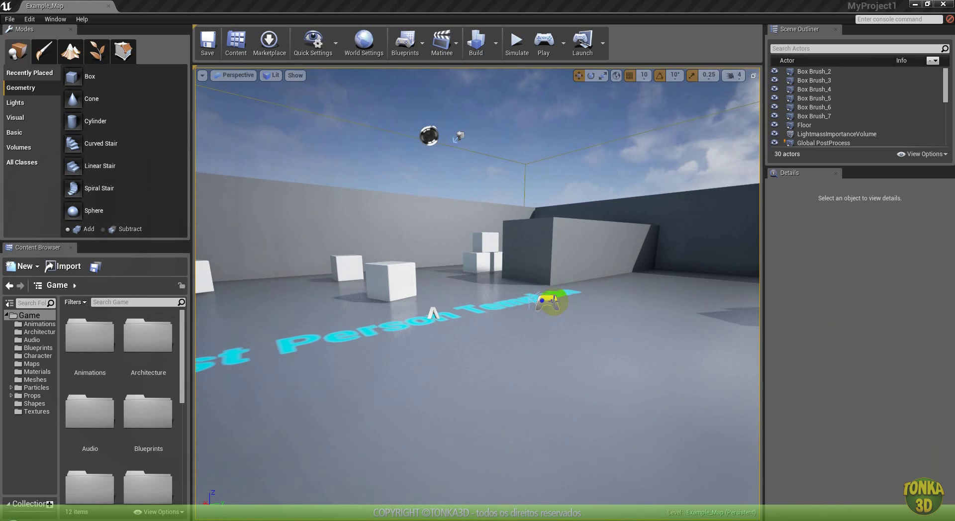
# Step: Select the Player Start and several other actors in the scene and in the Scene Outliner to examine their details
pyautogui.click(550, 302)
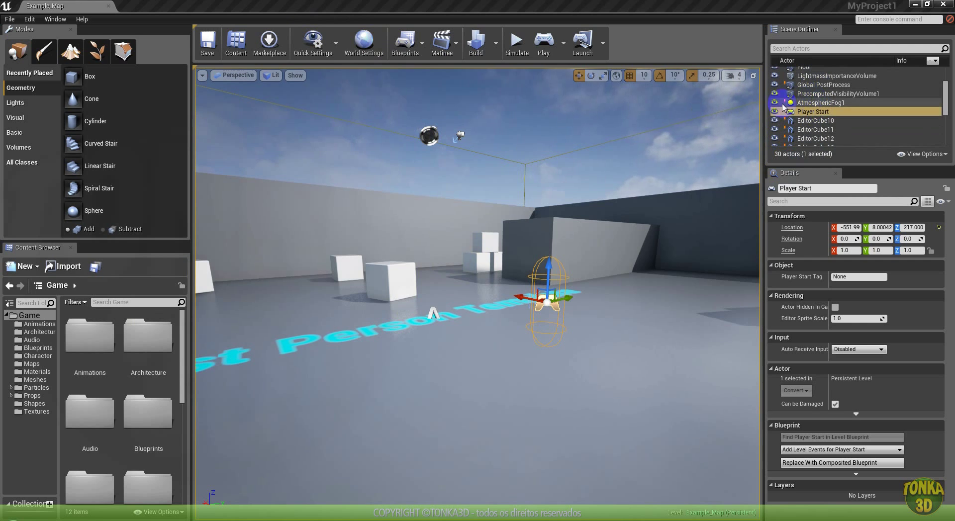
pyautogui.click(396, 278)
pyautogui.click(818, 93)
pyautogui.click(820, 112)
pyautogui.click(817, 121)
pyautogui.click(817, 130)
pyautogui.click(816, 112)
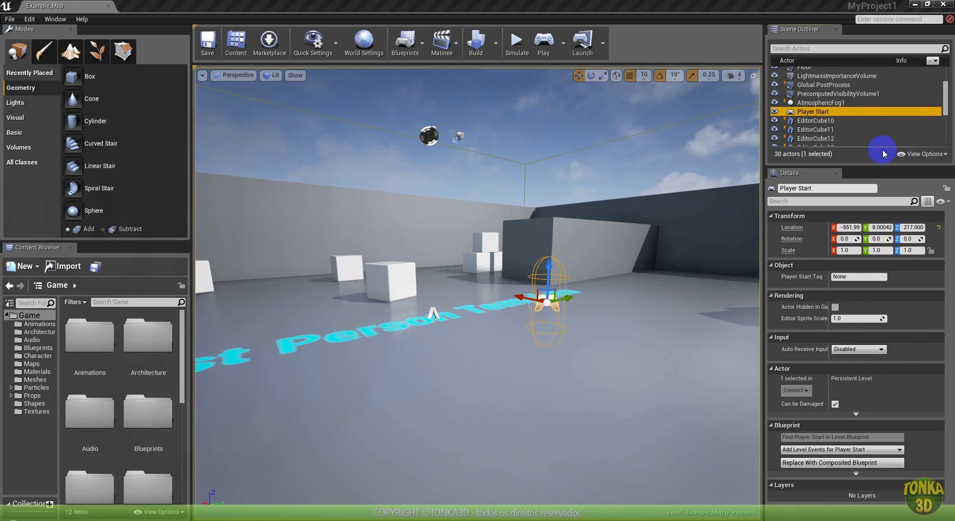
pyautogui.moveTo(945, 99); pyautogui.dragTo(941, 130)
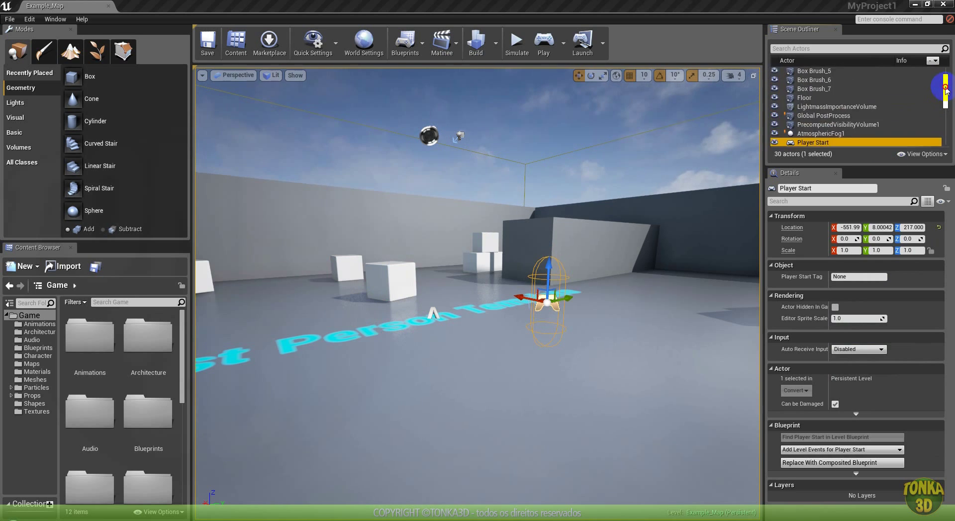
# Step: Play-test the level by walking among the white cubes and shooting at them, and end the play session
pyautogui.moveTo(605, 314)
pyautogui.mouseDown(button='right')
pyautogui.moveTo(575, 281)
pyautogui.moveTo(692, 330)
pyautogui.moveTo(523, 324)
pyautogui.moveTo(576, 324)
pyautogui.moveTo(600, 312)
pyautogui.mouseUp(button='right')
pyautogui.press('w')
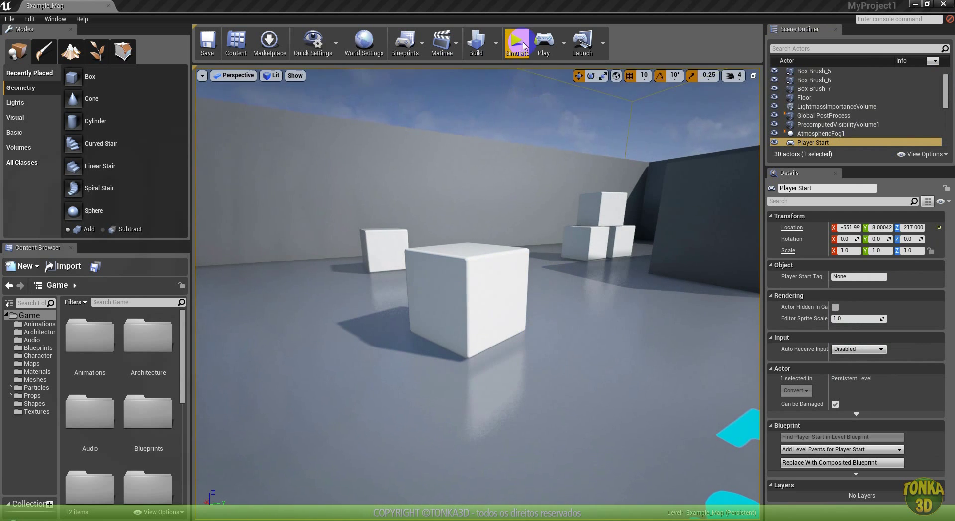
pyautogui.click(543, 43)
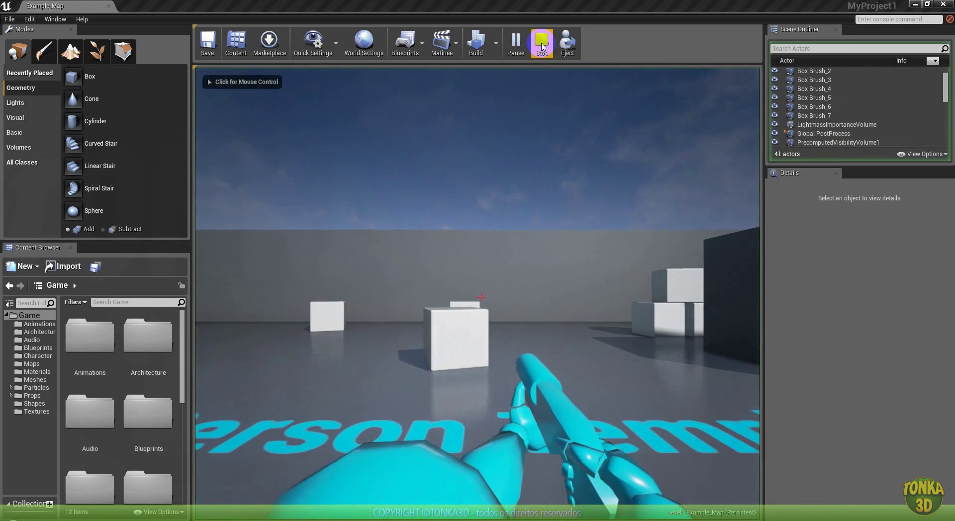
pyautogui.click(515, 208)
pyautogui.click(481, 297)
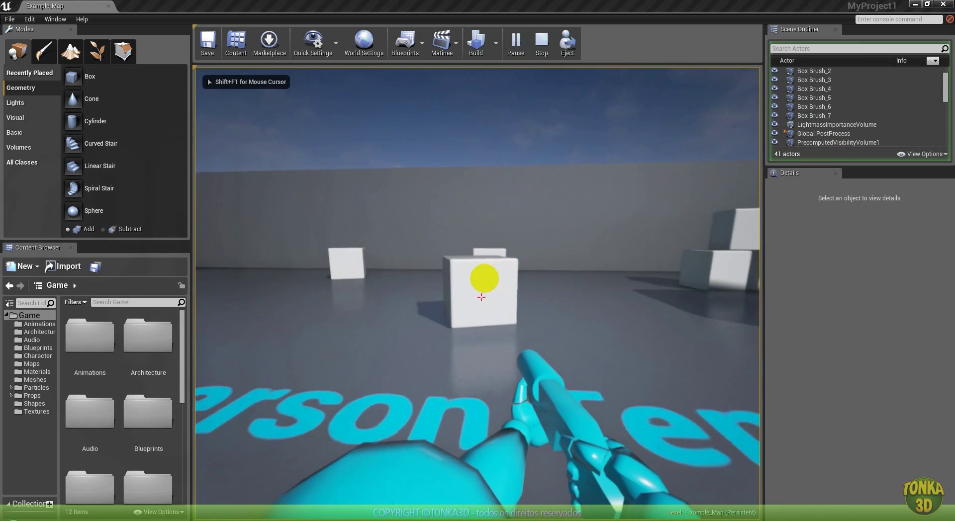
pyautogui.press('w')
pyautogui.click(481, 297)
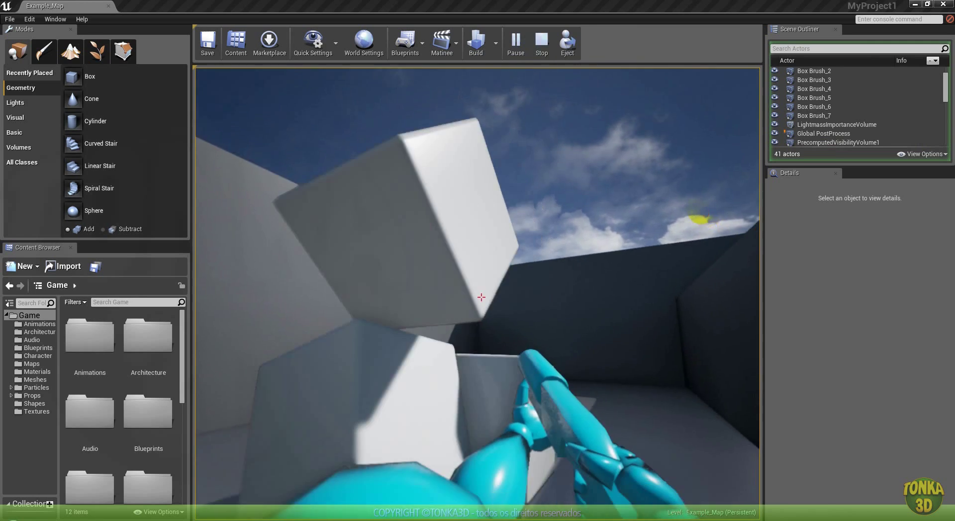
pyautogui.click(481, 297)
pyautogui.click(481, 297)
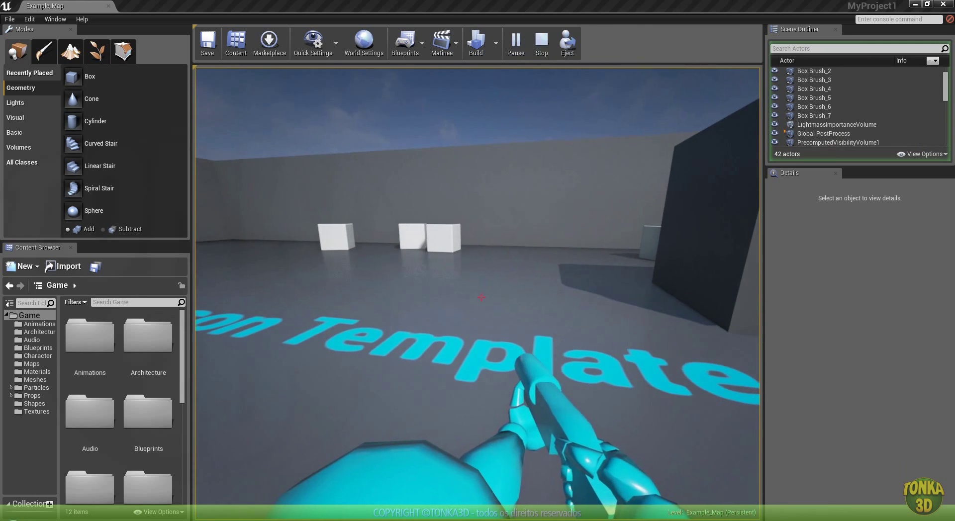
pyautogui.press('Escape')
# Step: Apply the M_Metal_Burnished_Steel material from the Materials folder to the white cube EditorCube11
pyautogui.moveTo(430, 303)
pyautogui.mouseDown(button='right')
pyautogui.moveTo(379, 284)
pyautogui.moveTo(474, 290)
pyautogui.moveTo(441, 298)
pyautogui.mouseUp(button='right')
pyautogui.press('w')
pyautogui.click(433, 279)
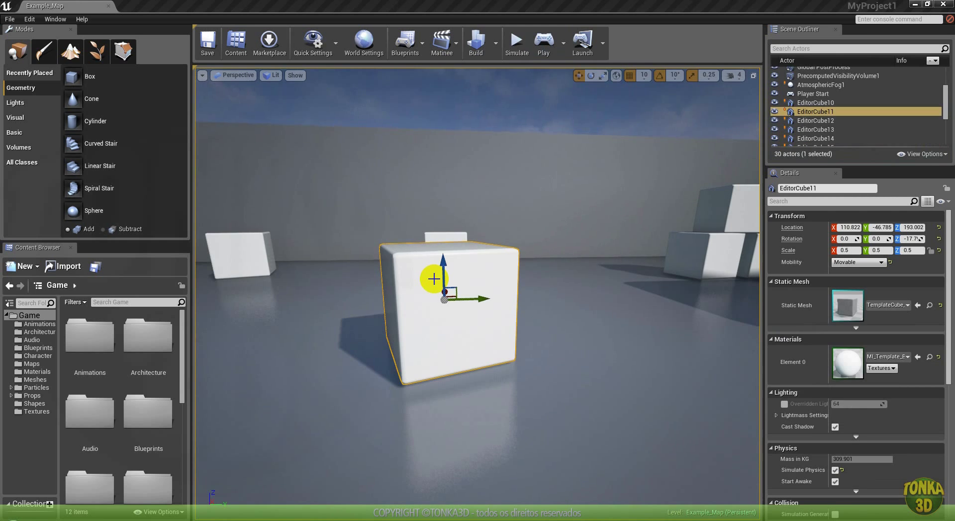
pyautogui.click(36, 373)
pyautogui.moveTo(184, 328); pyautogui.dragTo(177, 420)
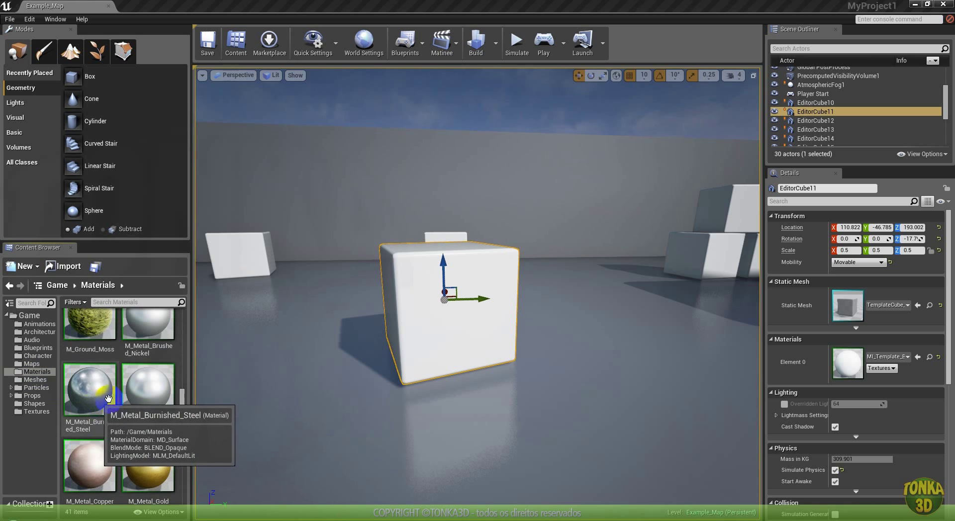
pyautogui.moveTo(108, 397); pyautogui.dragTo(424, 315)
# Step: Play the level again and walk around the steel cube to examine its surface and reflections from several sides
pyautogui.click(545, 41)
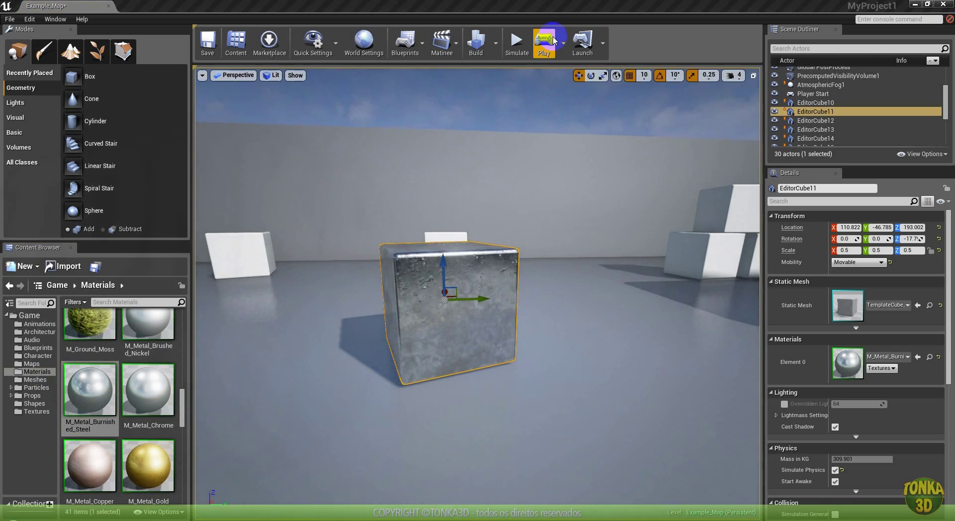
pyautogui.click(544, 41)
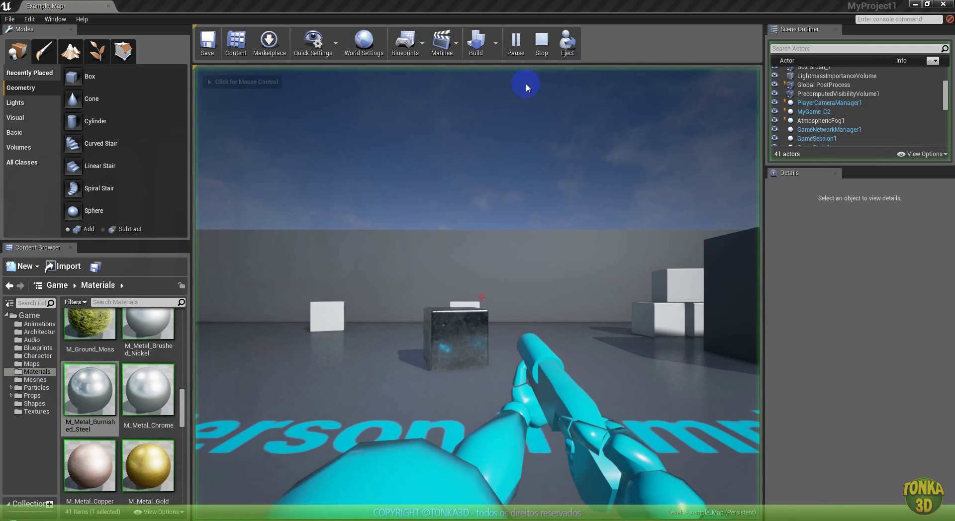
pyautogui.click(513, 242)
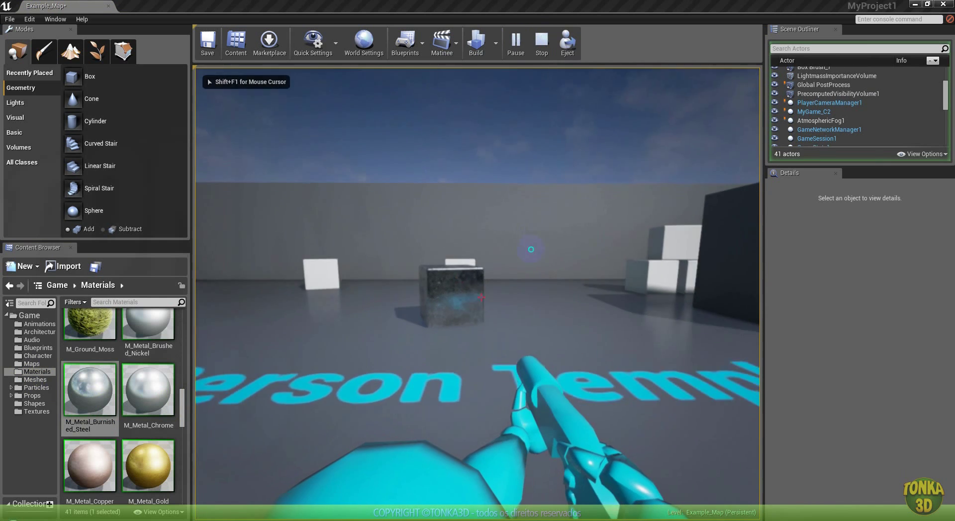
pyautogui.press('d')
pyautogui.press('w')
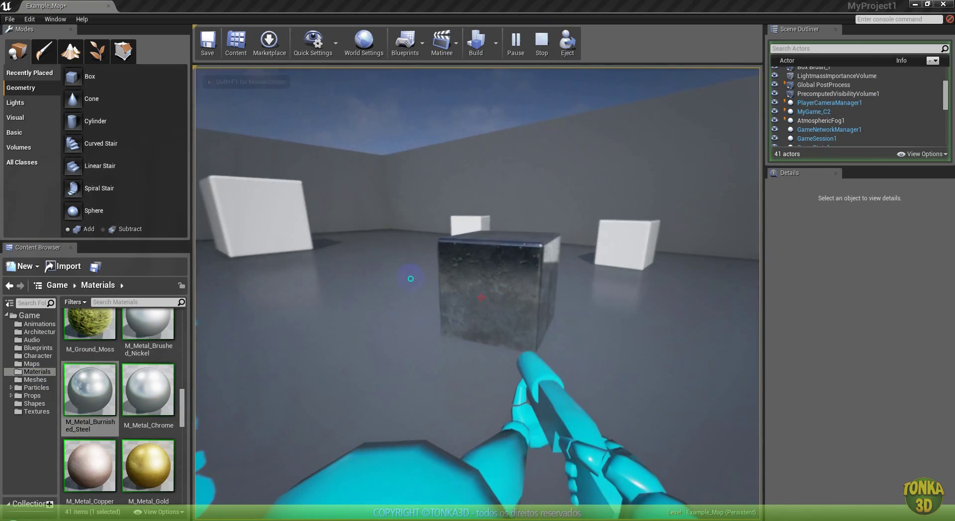
pyautogui.press('w')
pyautogui.press('d')
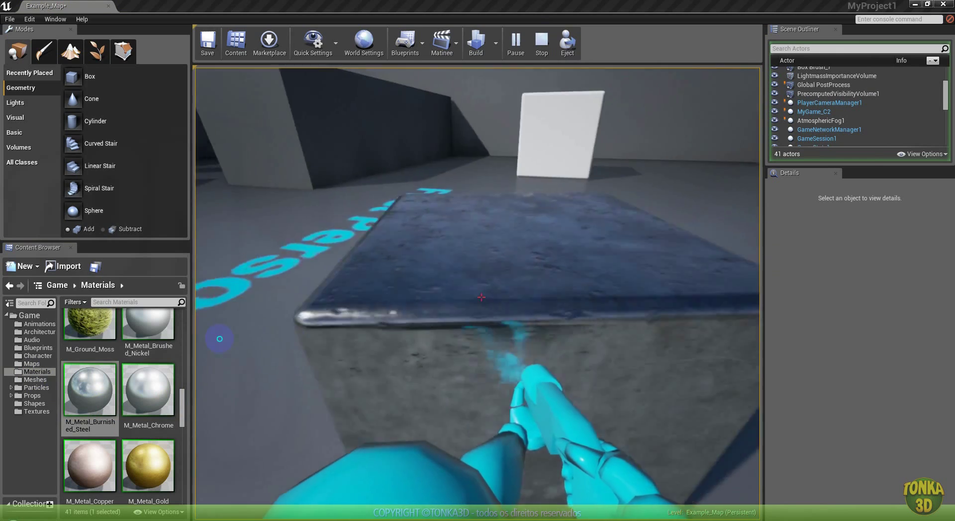
pyautogui.press('d')
pyautogui.press('a')
pyautogui.press('w')
pyautogui.press('s')
pyautogui.press('w')
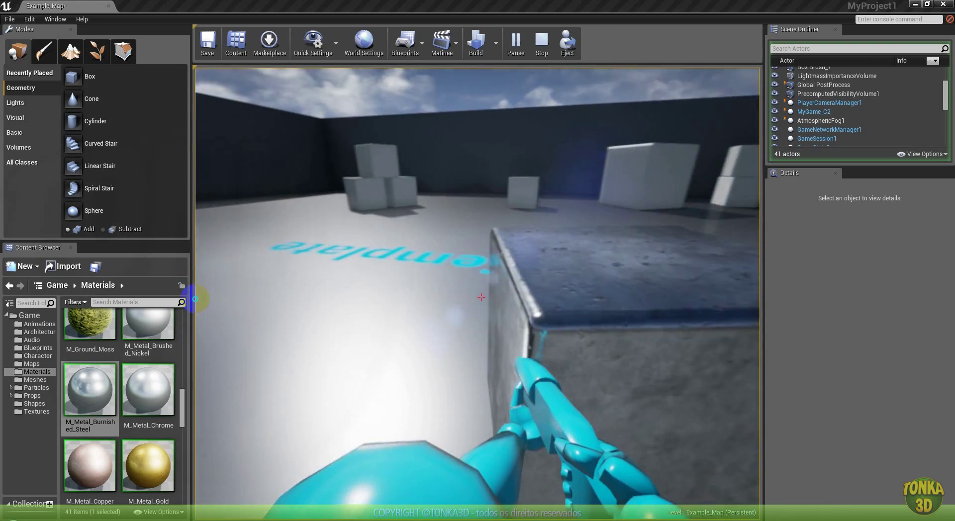
pyautogui.press('d')
pyautogui.press('a')
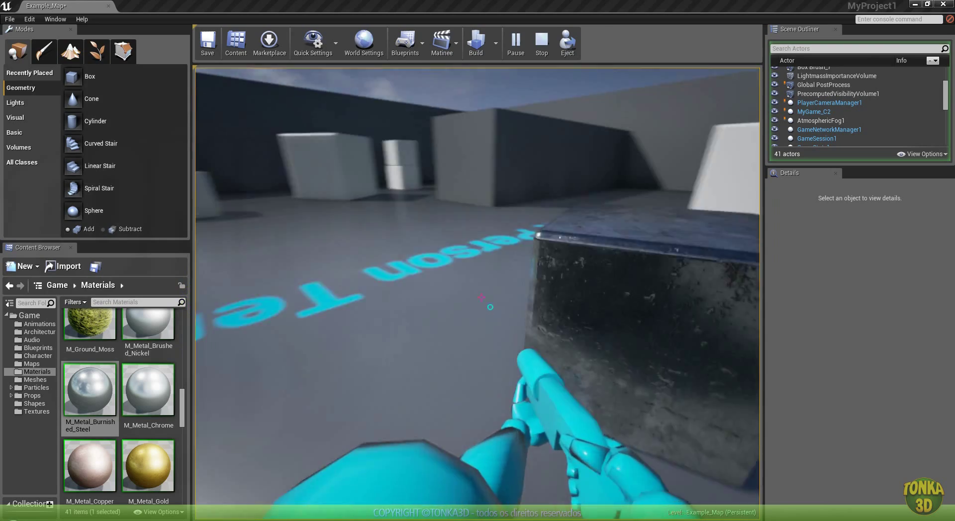
pyautogui.press('s')
# Step: Shoot at the steel cube while moving around it to test its physics, and end the play session
pyautogui.click(602, 244)
pyautogui.press('w')
pyautogui.press('s')
pyautogui.press('w')
pyautogui.click(607, 246)
pyautogui.press('d')
pyautogui.press('w')
pyautogui.press('a')
pyautogui.click(658, 251)
pyautogui.press('w')
pyautogui.press('d')
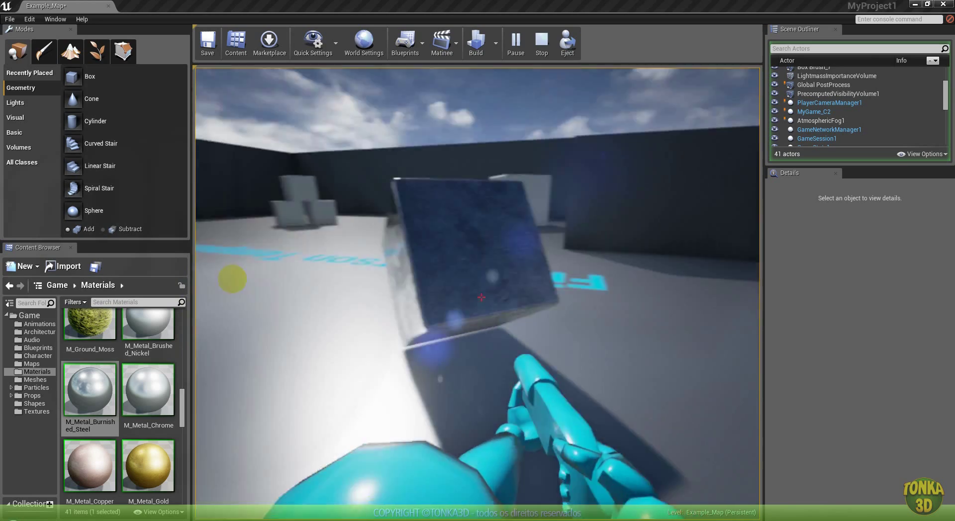
pyautogui.press('s')
pyautogui.press('a')
pyautogui.press('w')
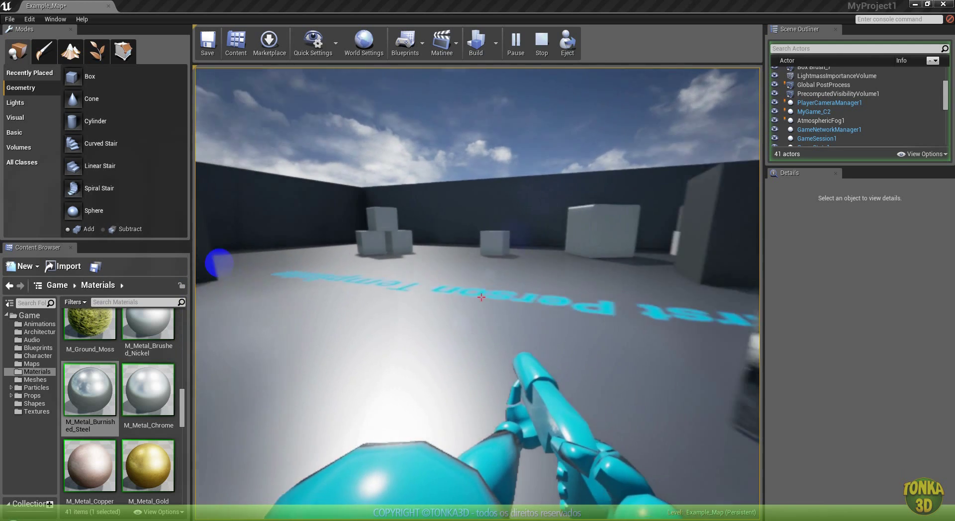
pyautogui.press('a')
pyautogui.press('s')
pyautogui.press('Escape')
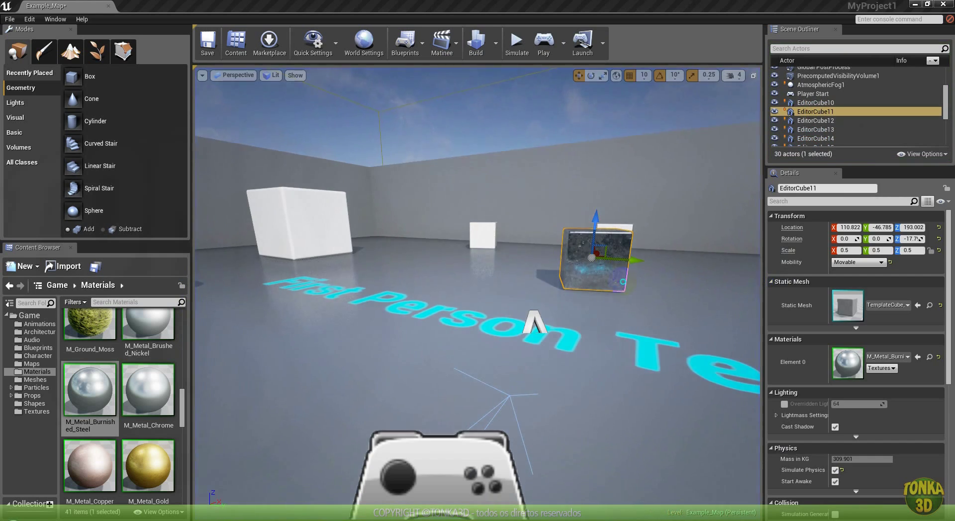
# Step: Change the floor text actor TextRenderActor9 from First Person Template to Tonka3D
pyautogui.press('s')
pyautogui.moveTo(622, 283); pyautogui.dragTo(653, 347, button='right')
pyautogui.press('w')
pyautogui.press('s')
pyautogui.click(444, 263)
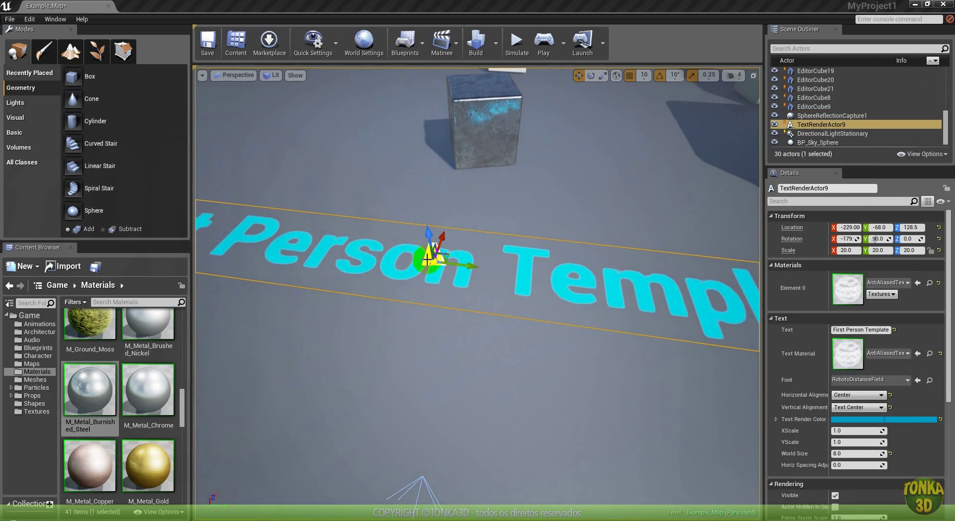
pyautogui.moveTo(486, 299); pyautogui.dragTo(505, 293, button='right')
pyautogui.doubleClick(877, 330)
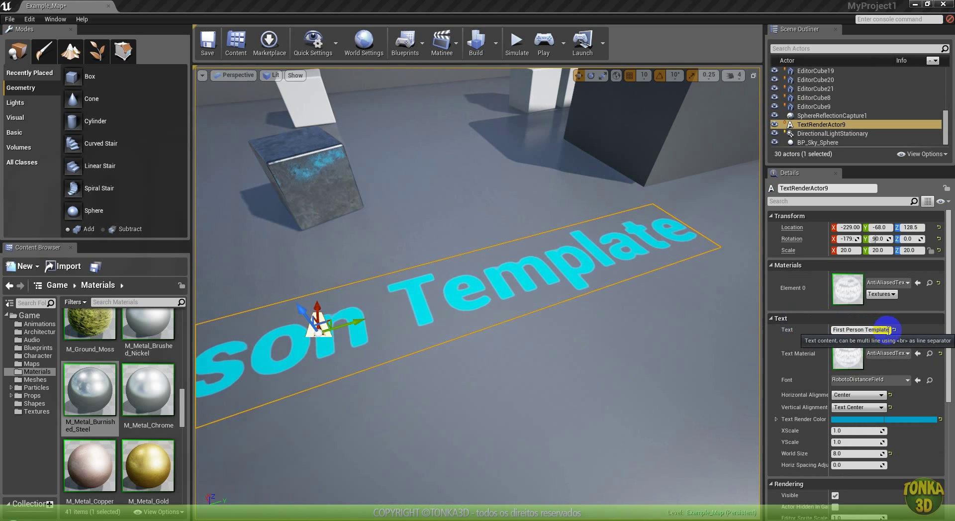
pyautogui.moveTo(851, 329); pyautogui.dragTo(798, 329)
pyautogui.write('Tonka3D')
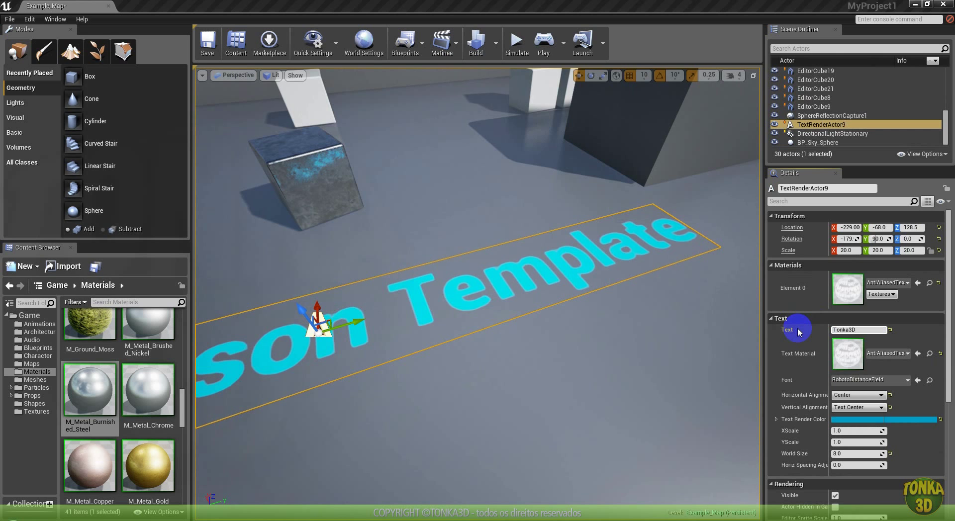
pyautogui.press('Return')
# Step: Rotate the Tonka3D text upright and move it back and up to about X 961, Z 398.5
pyautogui.moveTo(558, 346); pyautogui.dragTo(560, 240, button='right')
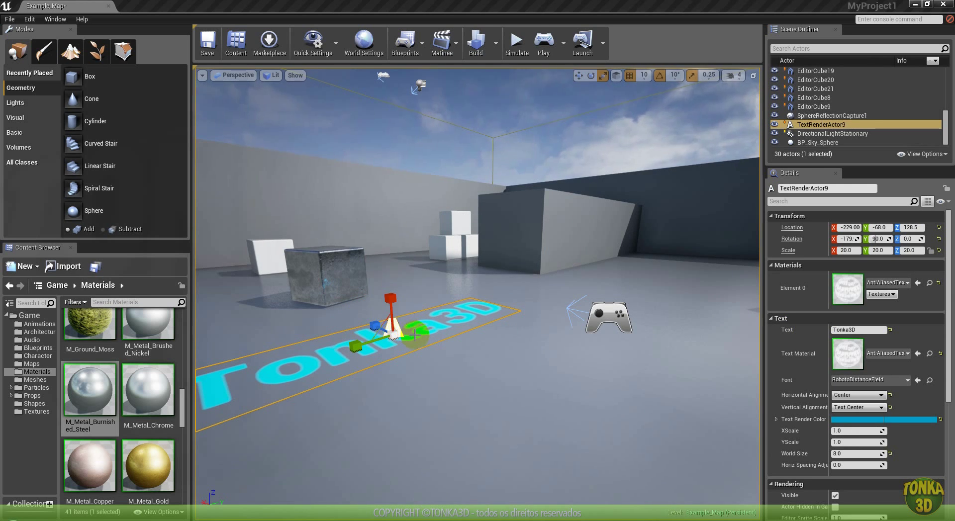
pyautogui.moveTo(414, 307); pyautogui.dragTo(450, 392)
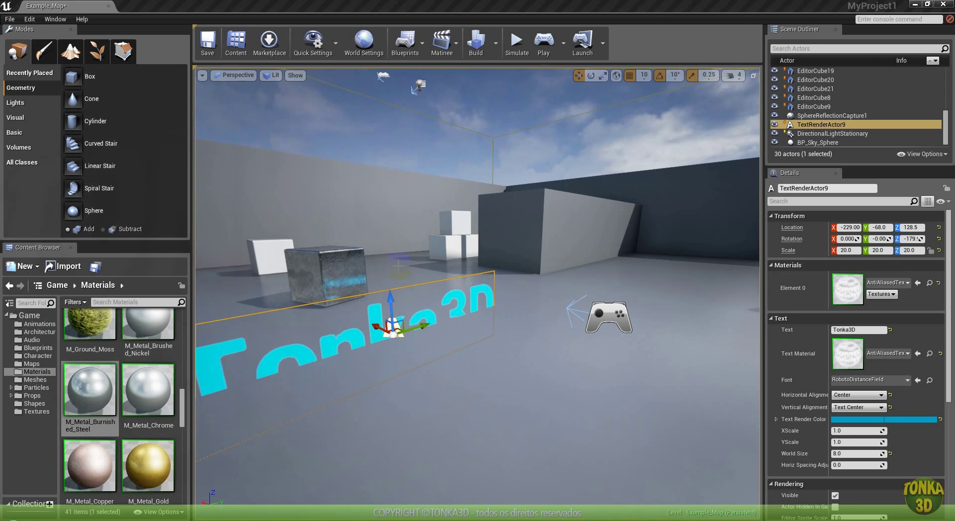
pyautogui.moveTo(390, 299); pyautogui.dragTo(239, 178)
pyautogui.moveTo(411, 277); pyautogui.dragTo(368, 264, button='right')
pyautogui.moveTo(457, 321); pyautogui.dragTo(448, 321, button='right')
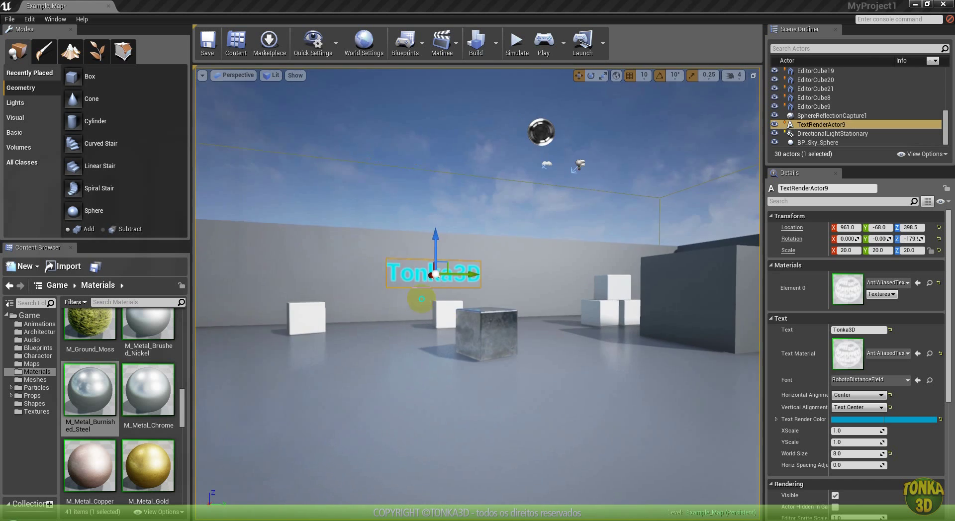
pyautogui.moveTo(468, 385); pyautogui.dragTo(439, 270)
pyautogui.moveTo(439, 270); pyautogui.dragTo(467, 366, button='right')
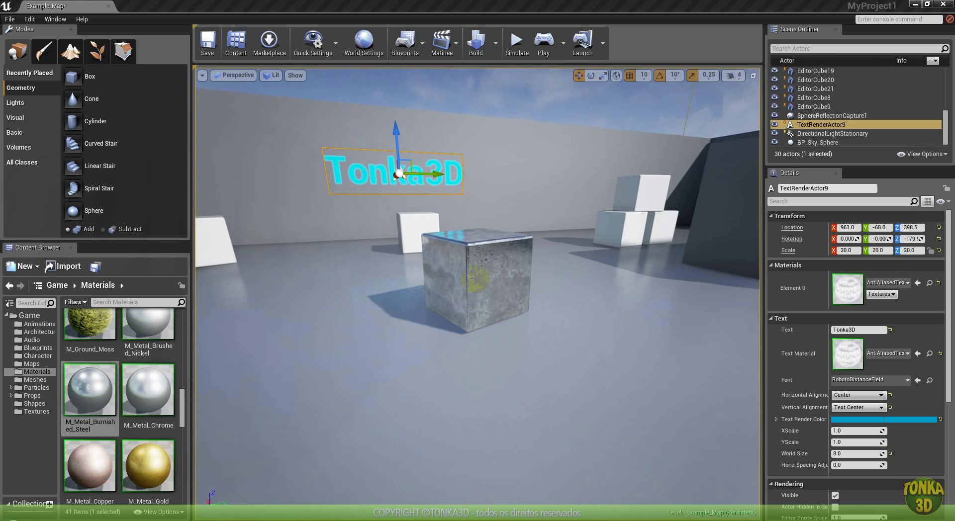
# Step: Tilt the steel cube EditorCube11 to about -28.7, -8.8 and -15.5 degrees and raise it slightly above the floor
pyautogui.click(475, 280)
pyautogui.moveTo(448, 239); pyautogui.dragTo(448, 239)
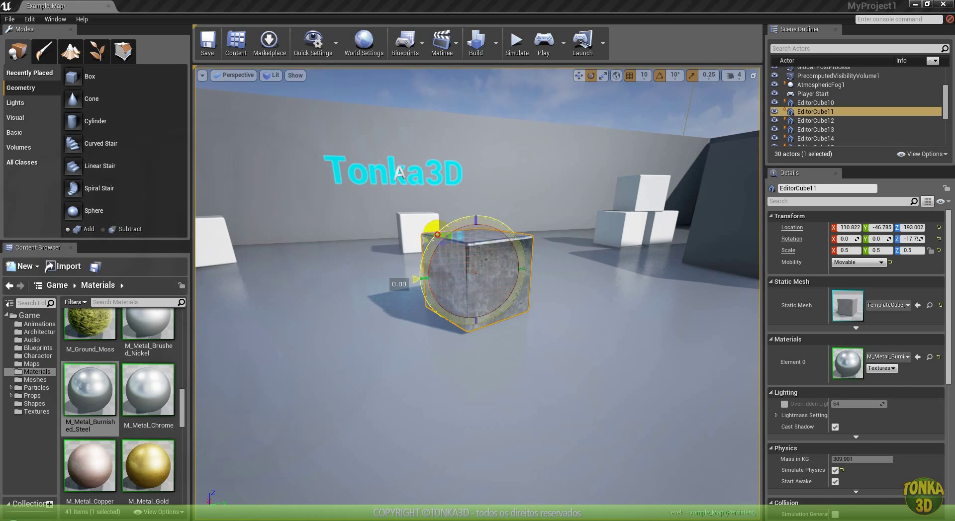
pyautogui.moveTo(406, 266); pyautogui.dragTo(328, 297)
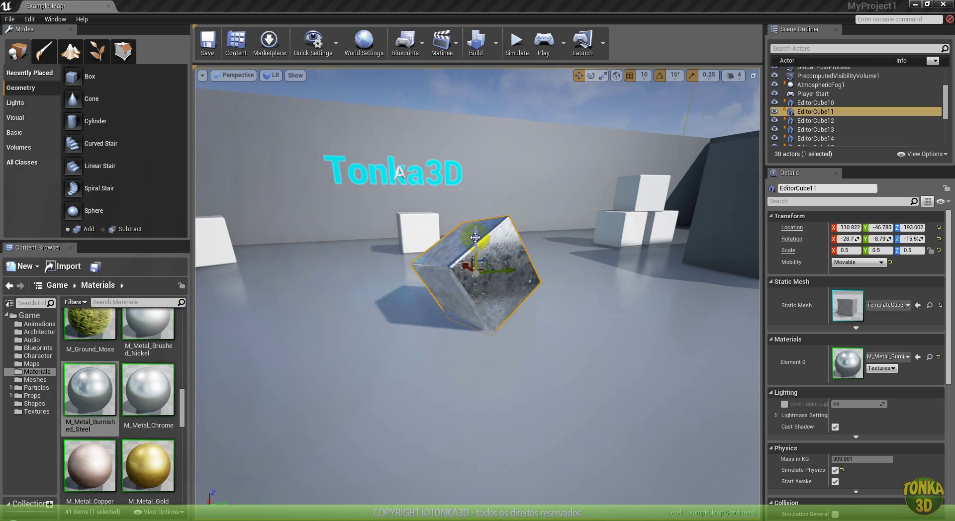
pyautogui.moveTo(475, 237); pyautogui.dragTo(476, 225)
# Step: Test the tilted steel cube's physics by simulating the level twice and playing it once, stopping each run
pyautogui.click(560, 273)
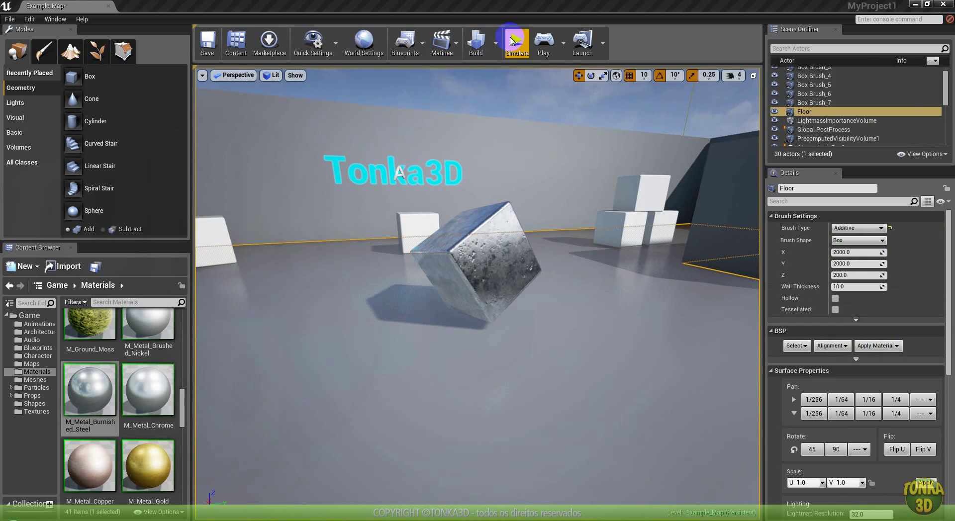
pyautogui.click(517, 44)
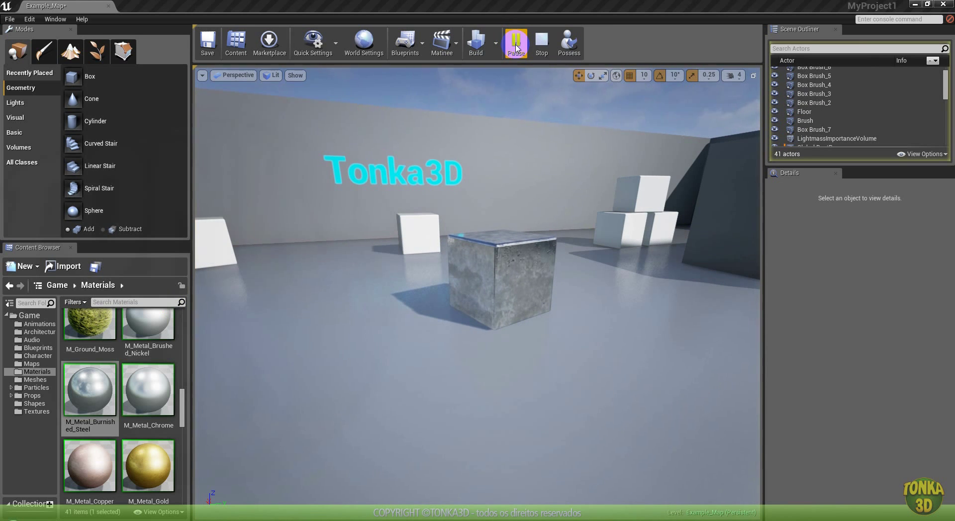
pyautogui.click(541, 45)
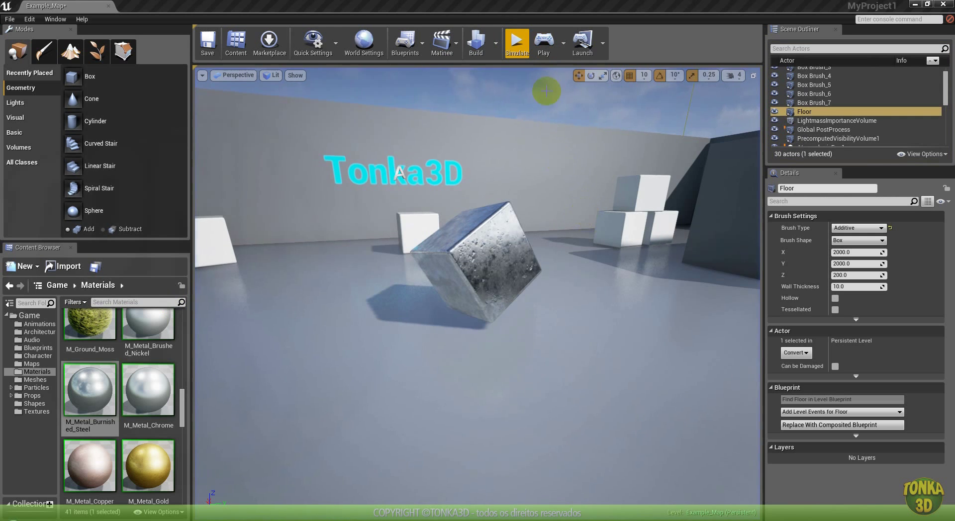
pyautogui.click(521, 46)
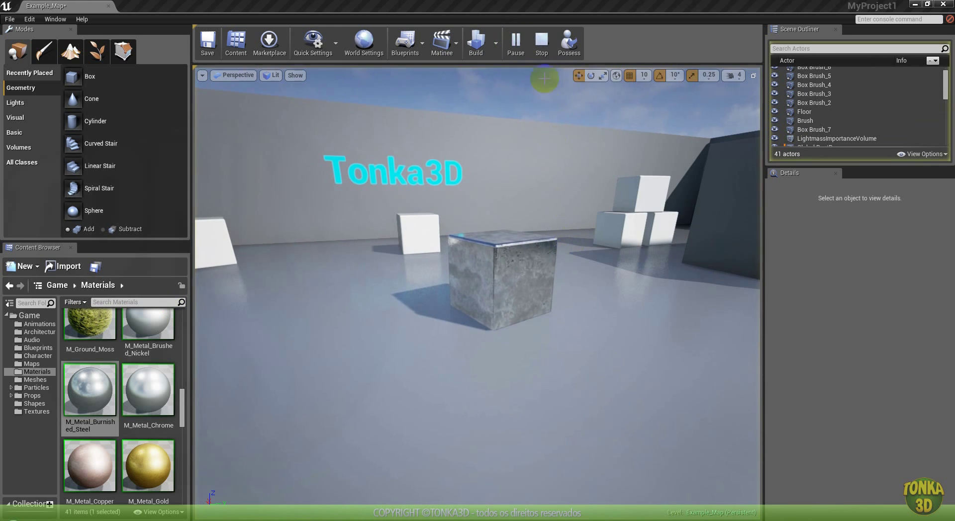
pyautogui.click(540, 44)
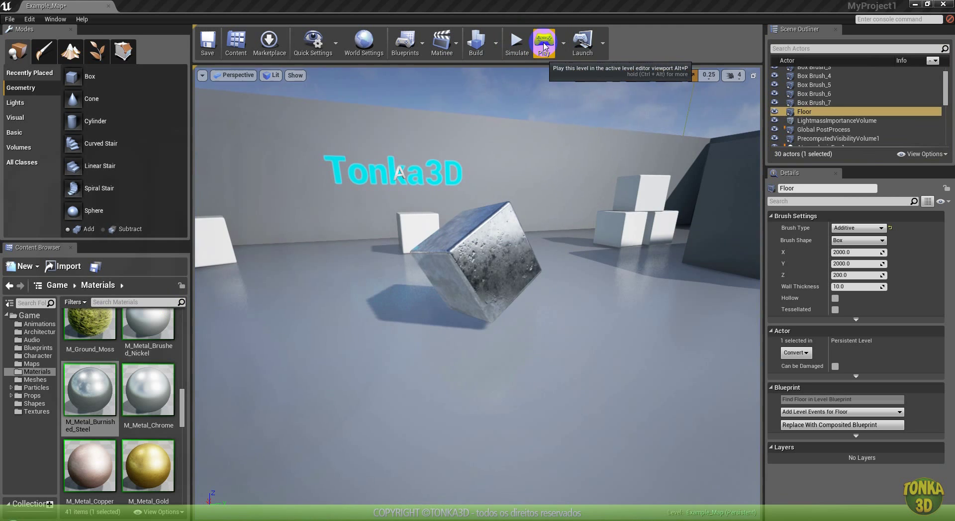
pyautogui.click(544, 43)
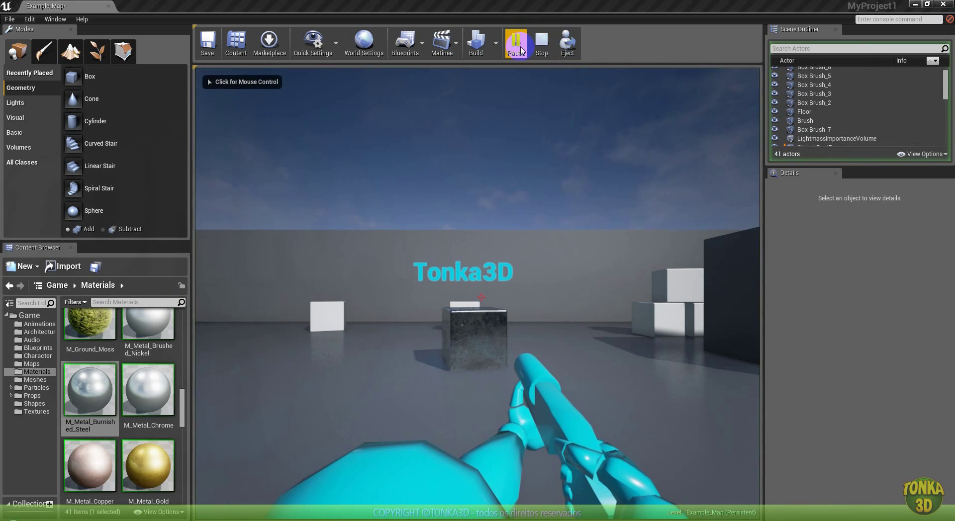
pyautogui.click(542, 44)
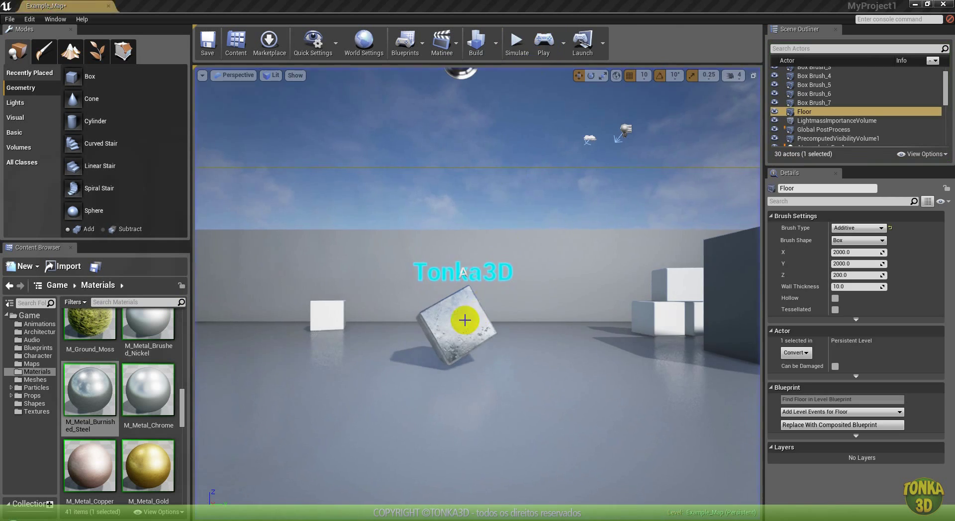
# Step: Apply the M_Brick_Clay_New material to one face of the large grey block
pyautogui.moveTo(470, 322)
pyautogui.mouseDown(button='right')
pyautogui.moveTo(307, 303)
pyautogui.moveTo(399, 347)
pyautogui.moveTo(418, 347)
pyautogui.moveTo(362, 307)
pyautogui.moveTo(283, 320)
pyautogui.moveTo(468, 322)
pyautogui.mouseUp(button='right')
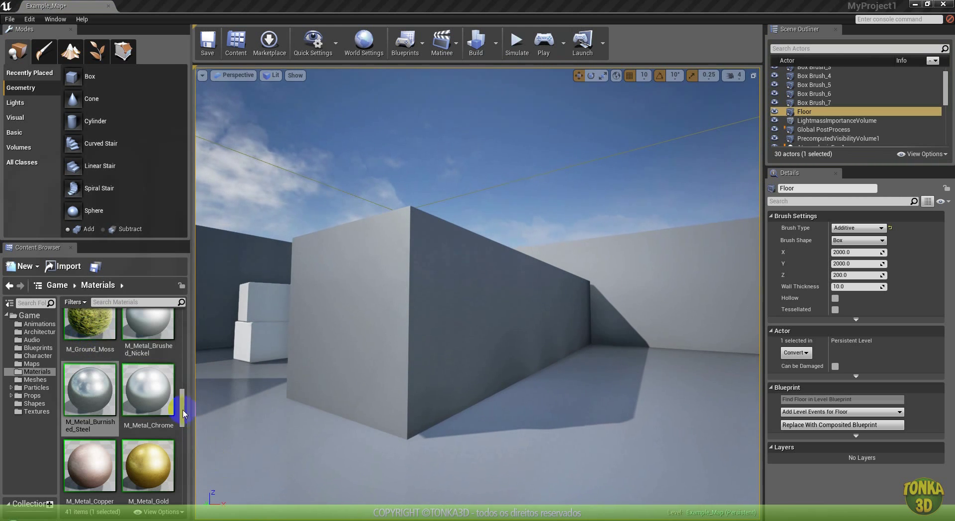
pyautogui.moveTo(182, 408); pyautogui.dragTo(176, 304)
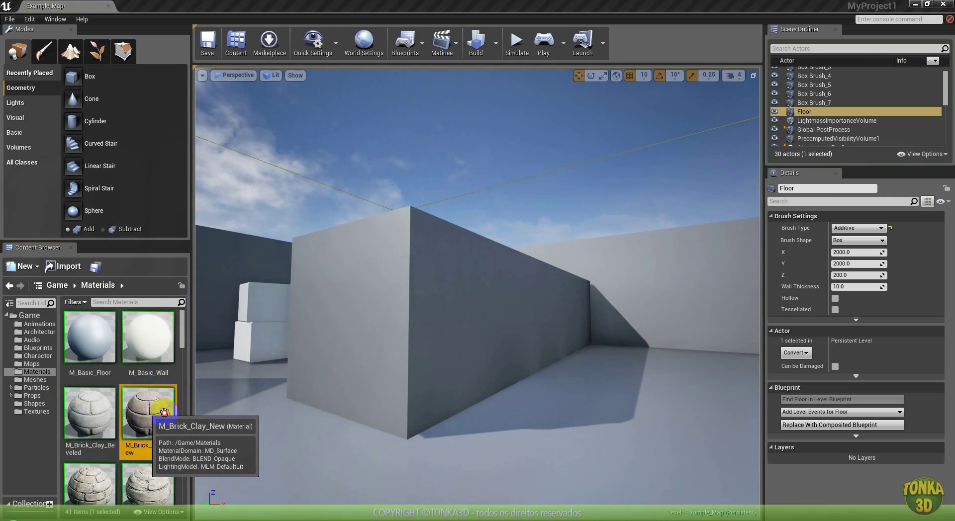
pyautogui.moveTo(148, 413); pyautogui.dragTo(342, 320)
pyautogui.moveTo(341, 320); pyautogui.dragTo(483, 354, button='right')
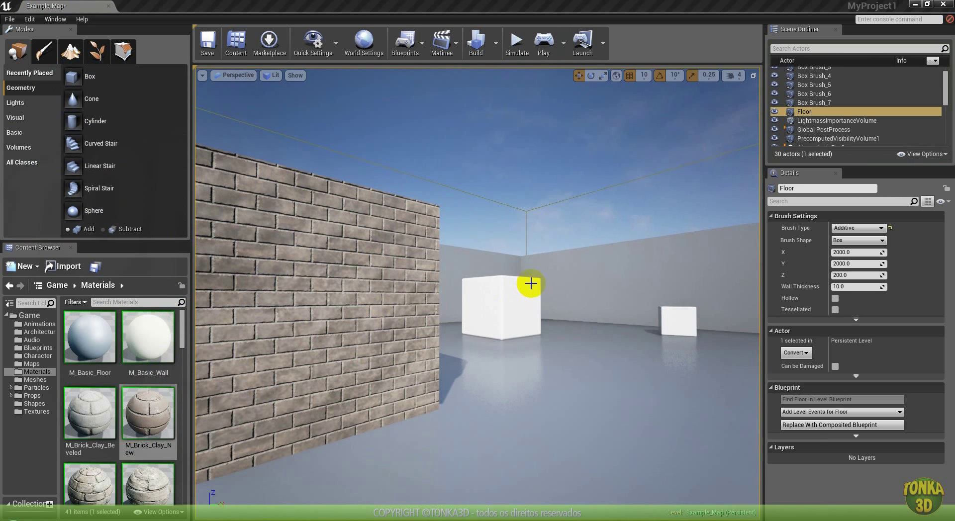
# Step: Resize the Global PostProcess volume's brush to about X 336.56, Y 337.32 and Z 226.15, and look through its settings
pyautogui.moveTo(529, 283); pyautogui.dragTo(691, 335, button='right')
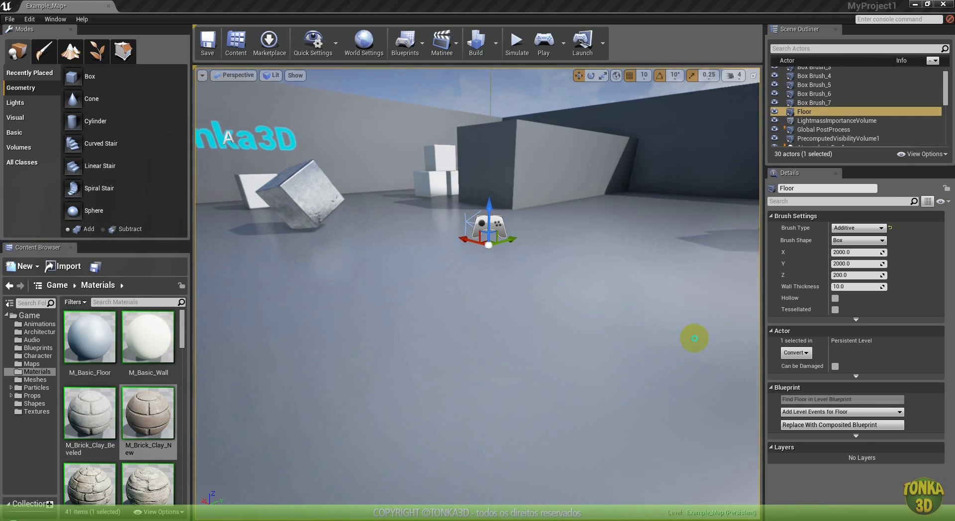
pyautogui.click(529, 291)
pyautogui.moveTo(108, 143); pyautogui.dragTo(392, 354)
pyautogui.scroll(-3, 890, 112)
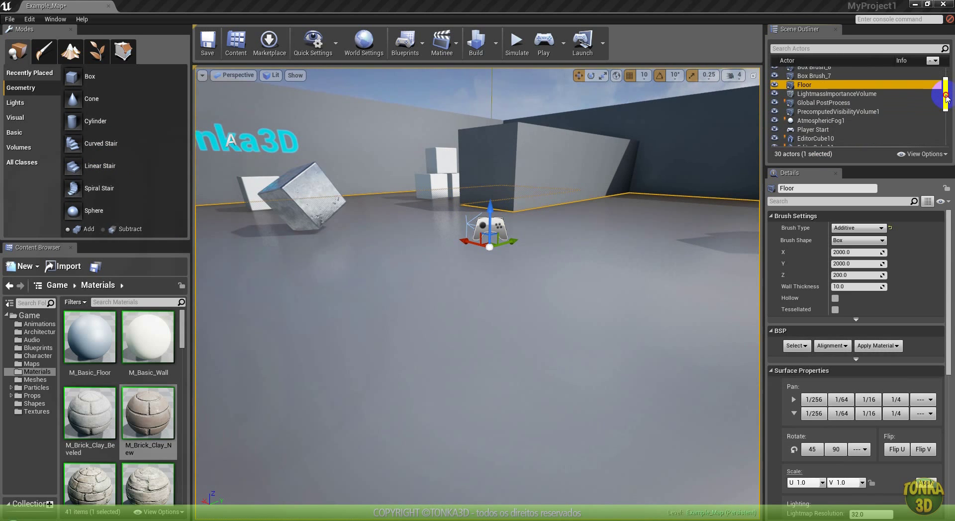
pyautogui.moveTo(944, 100)
pyautogui.mouseDown()
pyautogui.moveTo(945, 135)
pyautogui.moveTo(943, 96)
pyautogui.mouseUp()
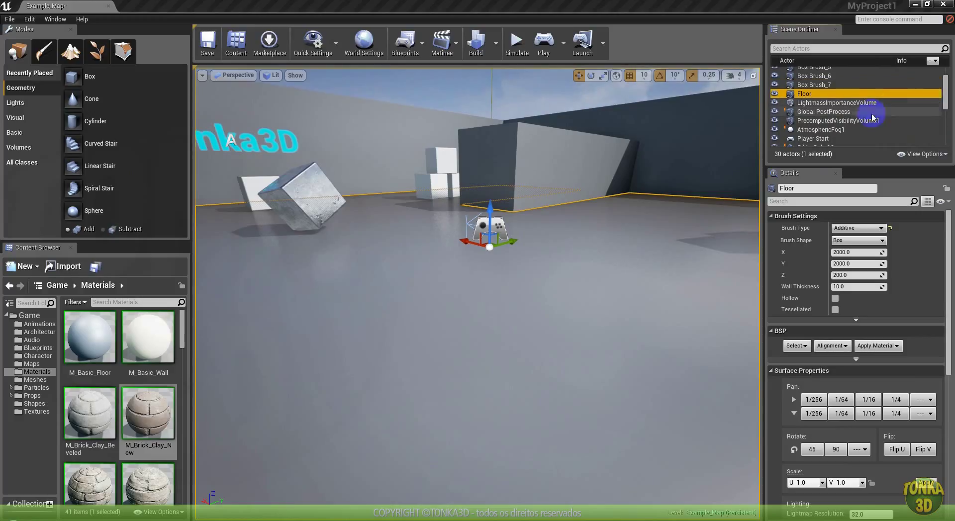
pyautogui.click(835, 111)
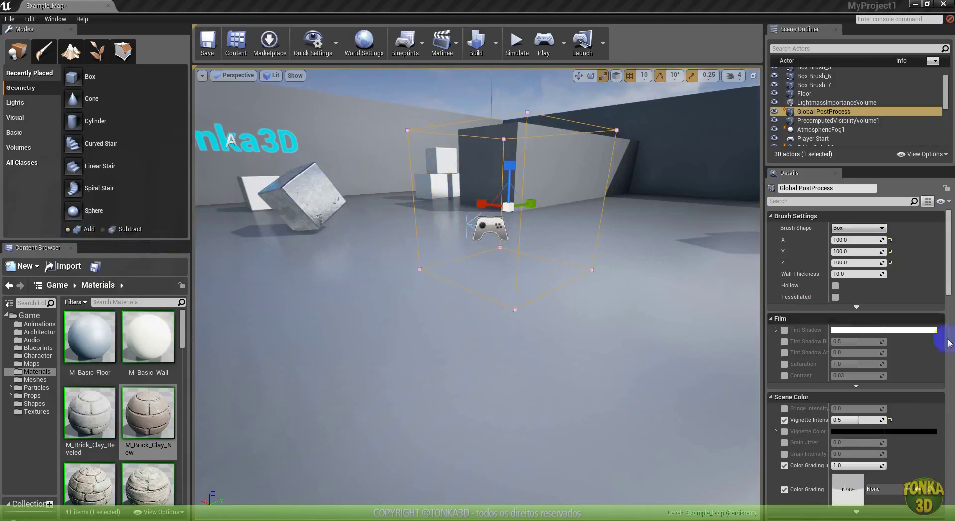
pyautogui.moveTo(948, 278); pyautogui.dragTo(947, 276)
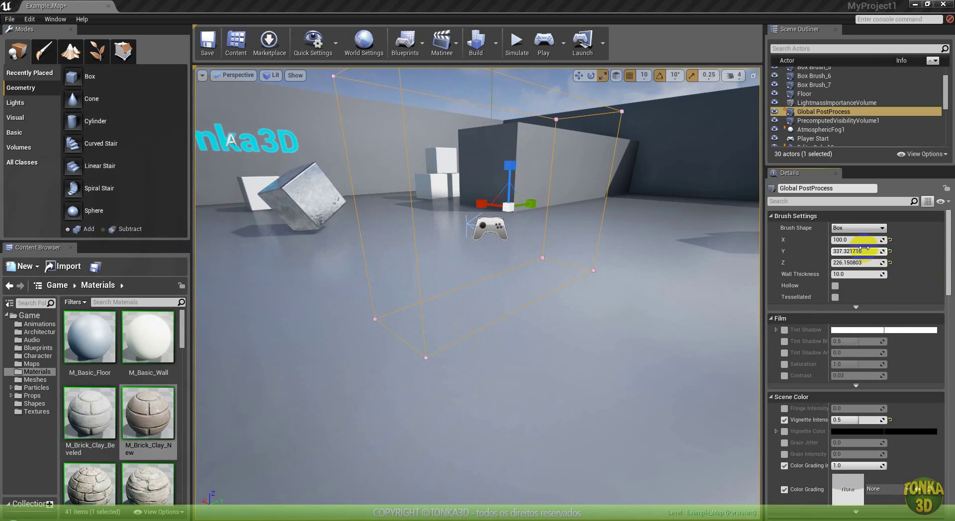
pyautogui.moveTo(902, 240)
pyautogui.mouseDown()
pyautogui.moveTo(933, 240)
pyautogui.moveTo(949, 284)
pyautogui.moveTo(949, 493)
pyautogui.mouseUp()
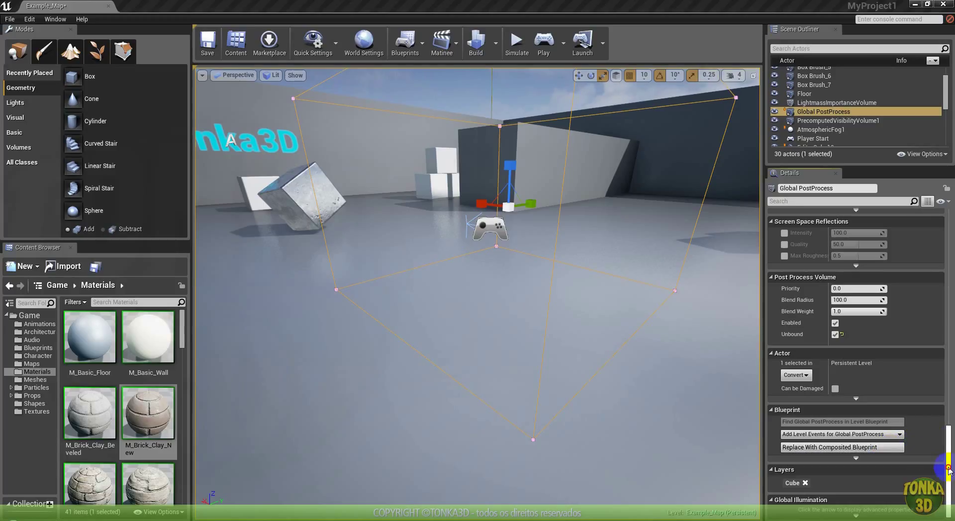
pyautogui.moveTo(949, 470); pyautogui.dragTo(950, 229)
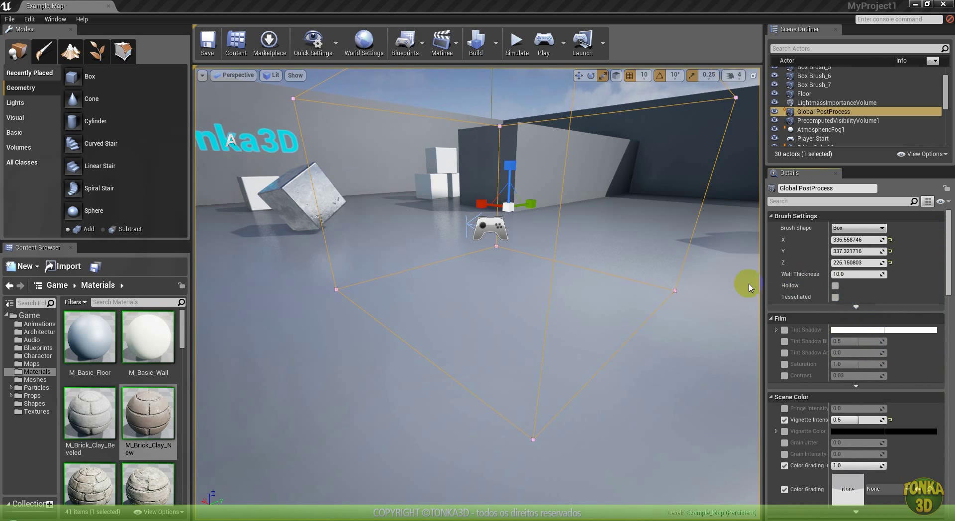
pyautogui.moveTo(568, 310); pyautogui.dragTo(544, 283, button='right')
pyautogui.press('d')
pyautogui.press('s')
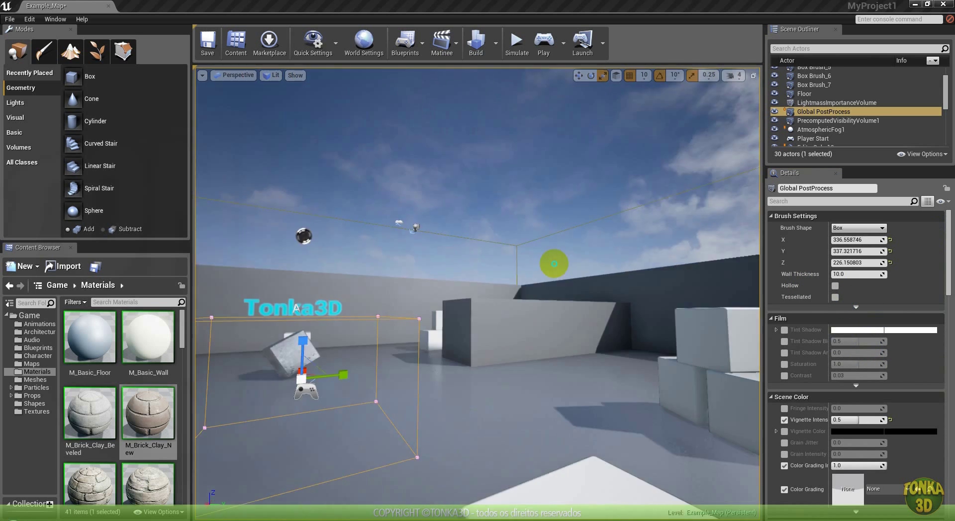
pyautogui.moveTo(554, 264); pyautogui.dragTo(570, 308, button='right')
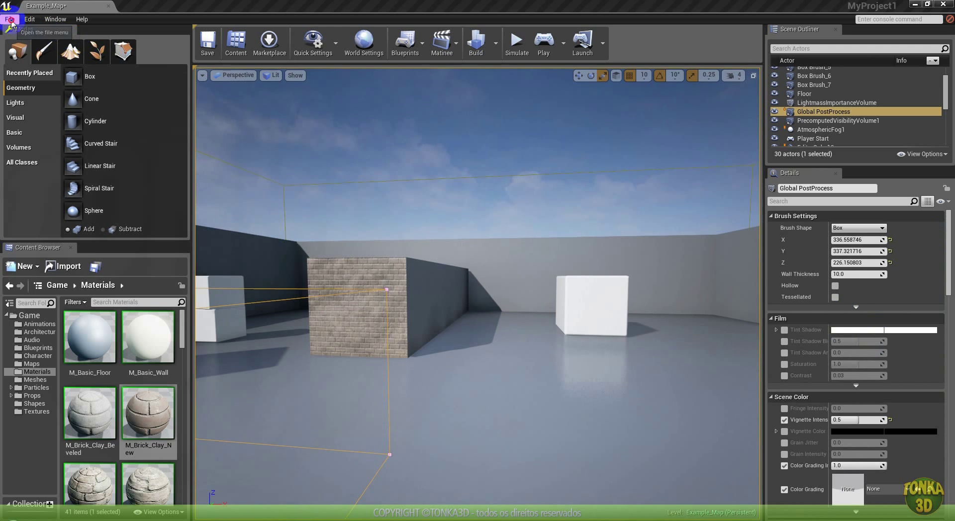
# Step: Open the Minimal_Default level from the project's Maps folder without saving the changes to Example_Map
pyautogui.click(10, 19)
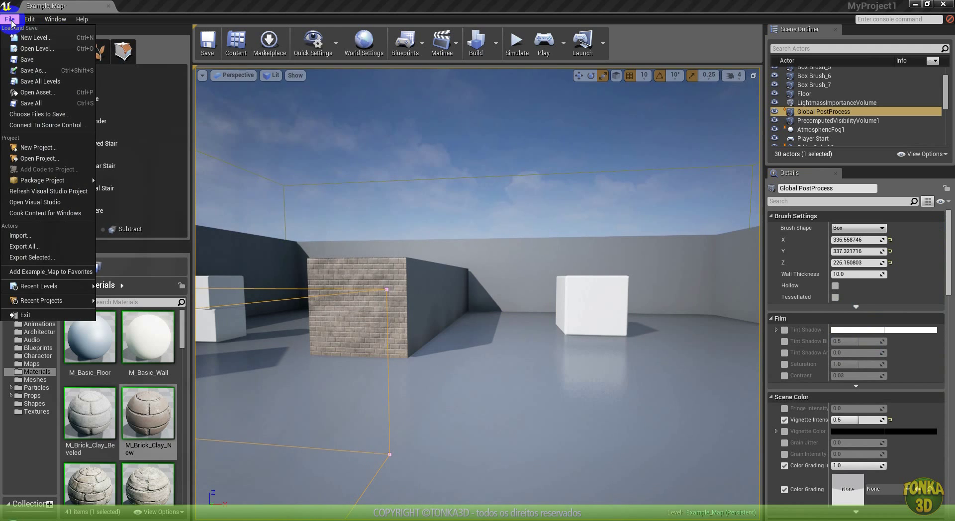
pyautogui.click(35, 48)
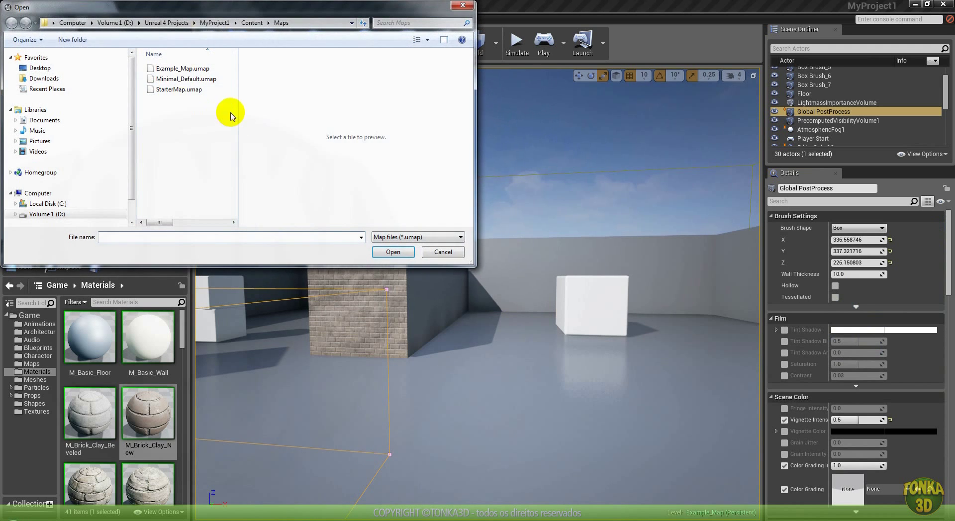
pyautogui.click(169, 79)
pyautogui.click(392, 252)
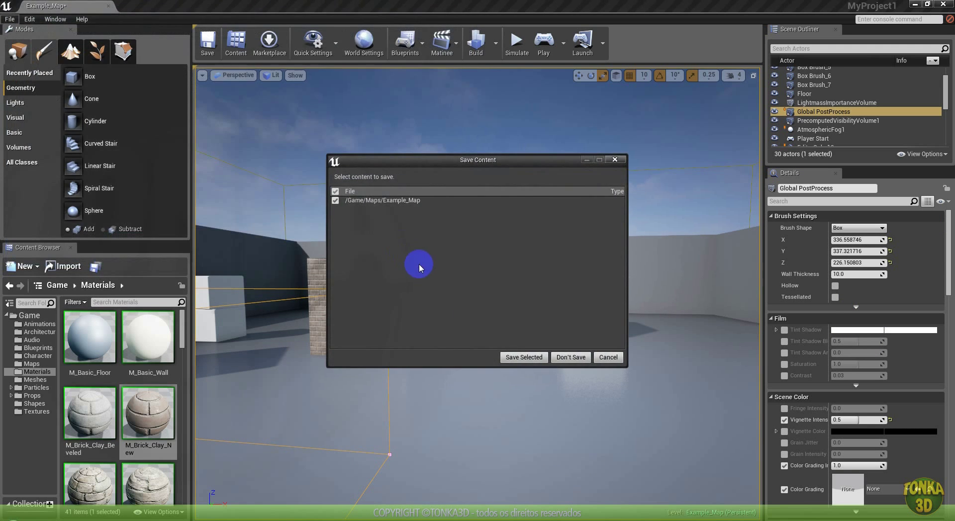
pyautogui.click(571, 357)
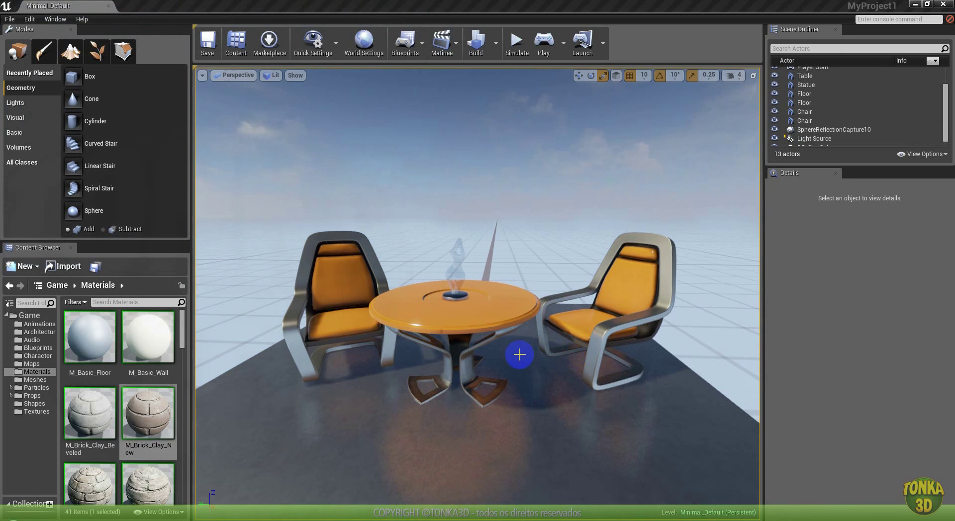
# Step: Switch the viewport to the Wireframe view mode for a close-up of the orange chair's armrest
pyautogui.moveTo(477, 386); pyautogui.dragTo(510, 390, button='right')
pyautogui.press('w')
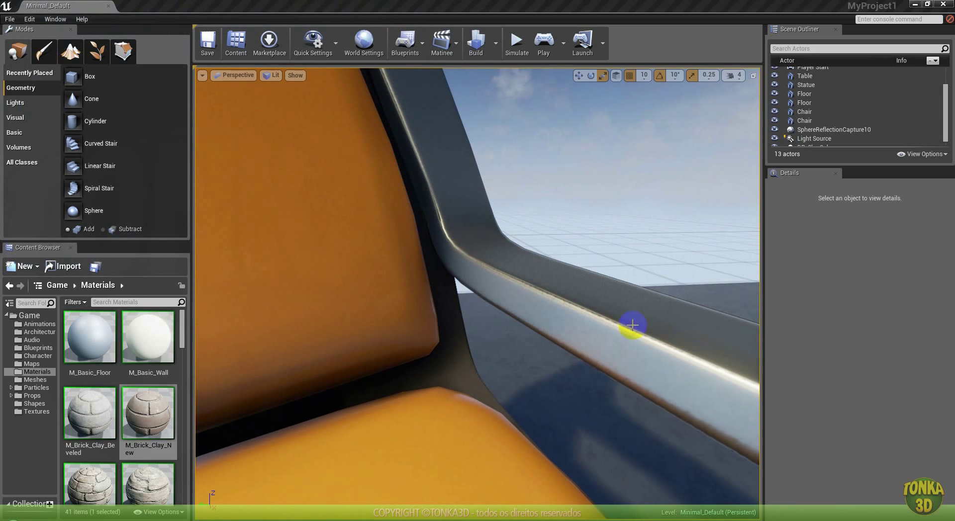
pyautogui.click(272, 75)
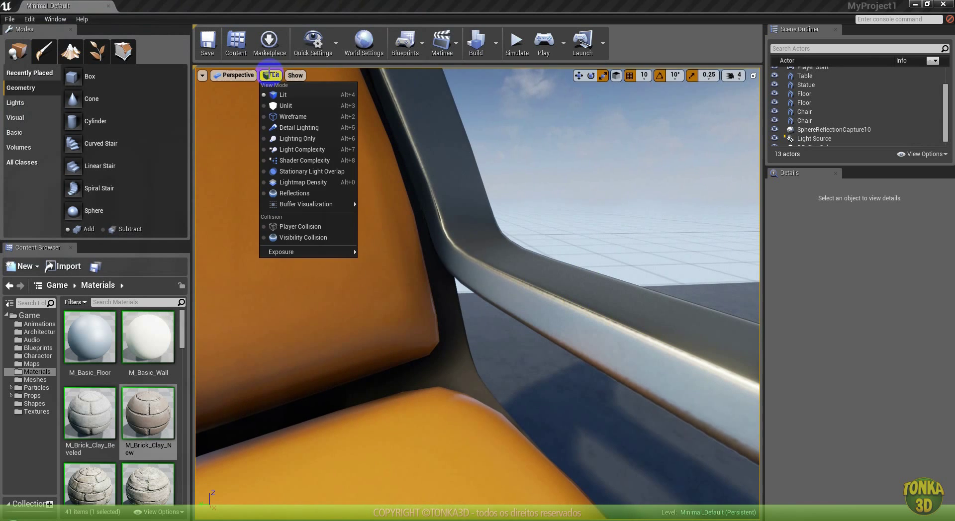
pyautogui.click(291, 116)
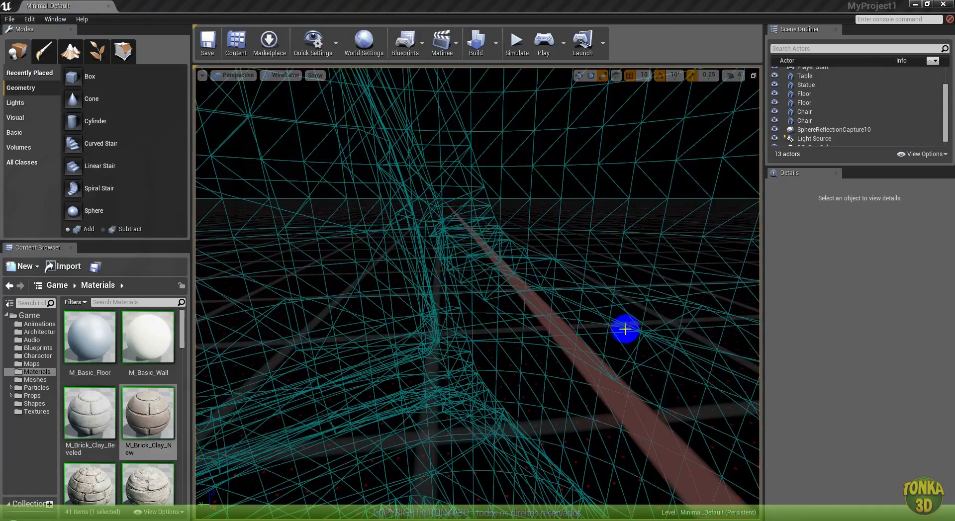
# Step: Select the orange chair and switch the viewport from Wireframe back to the Lit view mode
pyautogui.click(617, 311)
pyautogui.press('f')
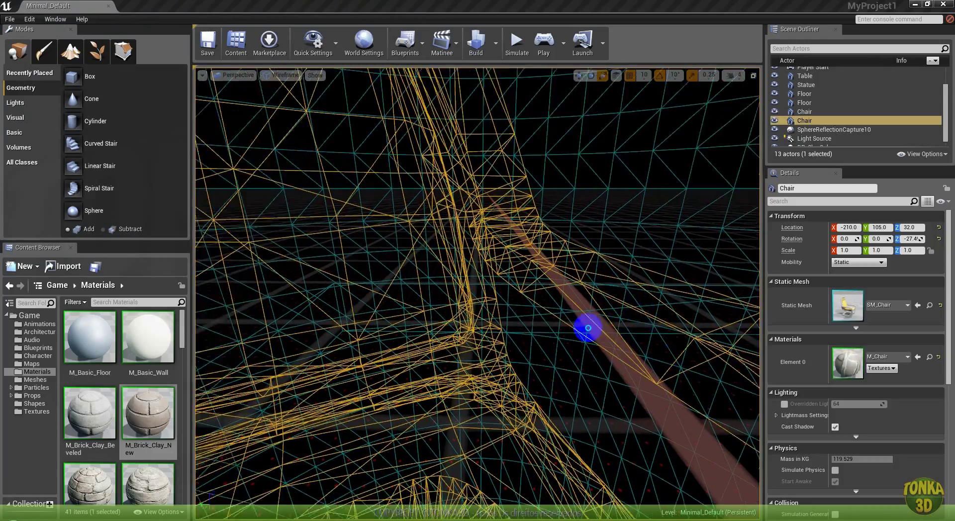
pyautogui.moveTo(552, 330); pyautogui.dragTo(575, 324, button='right')
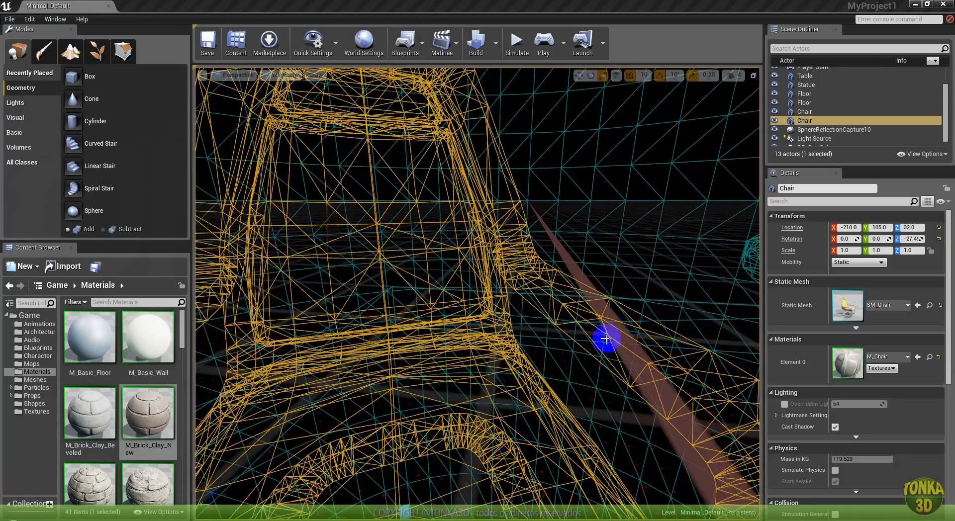
pyautogui.click(281, 75)
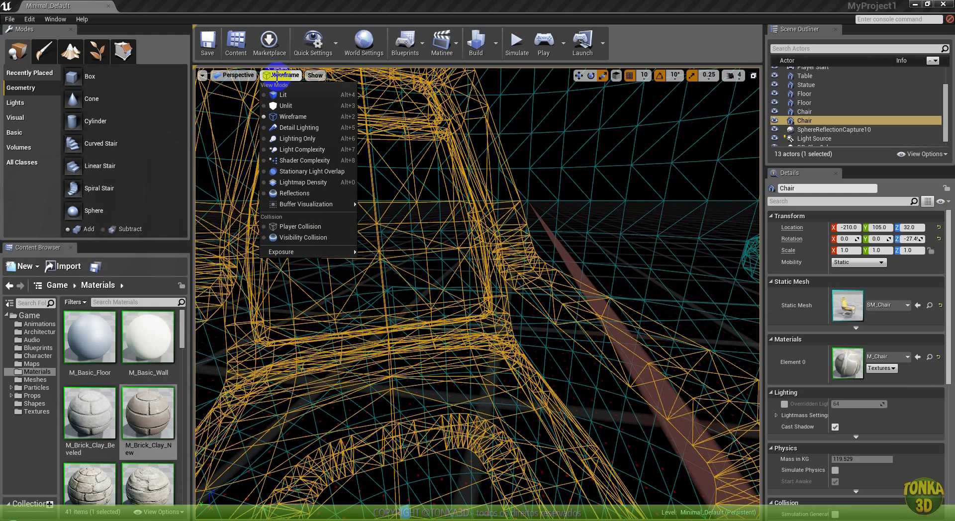
pyautogui.click(288, 96)
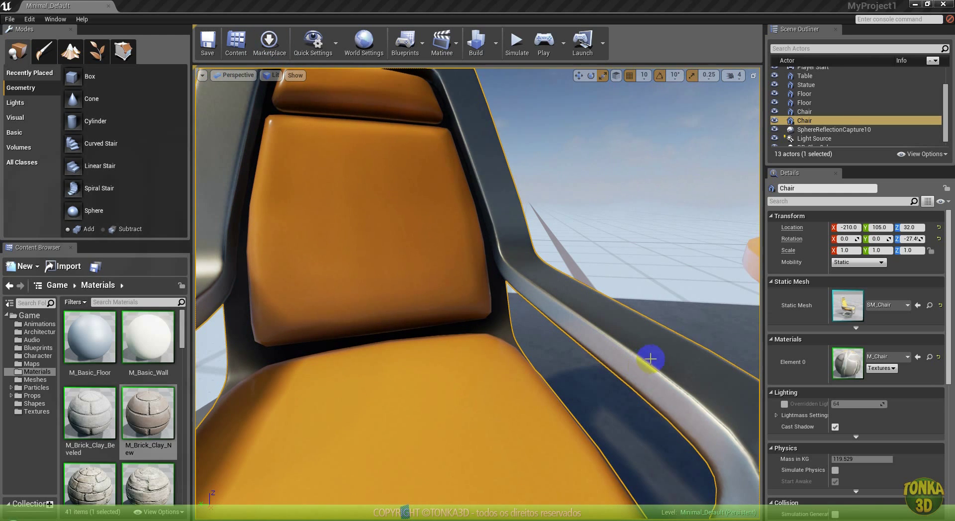
# Step: Examine the lit orange chair beside the table from a distance and up close
pyautogui.click(681, 383)
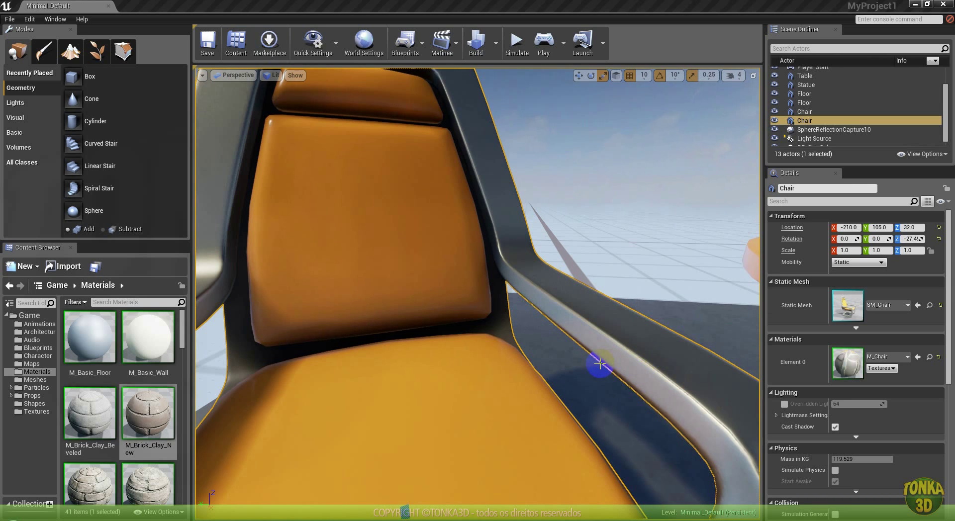
pyautogui.press('f')
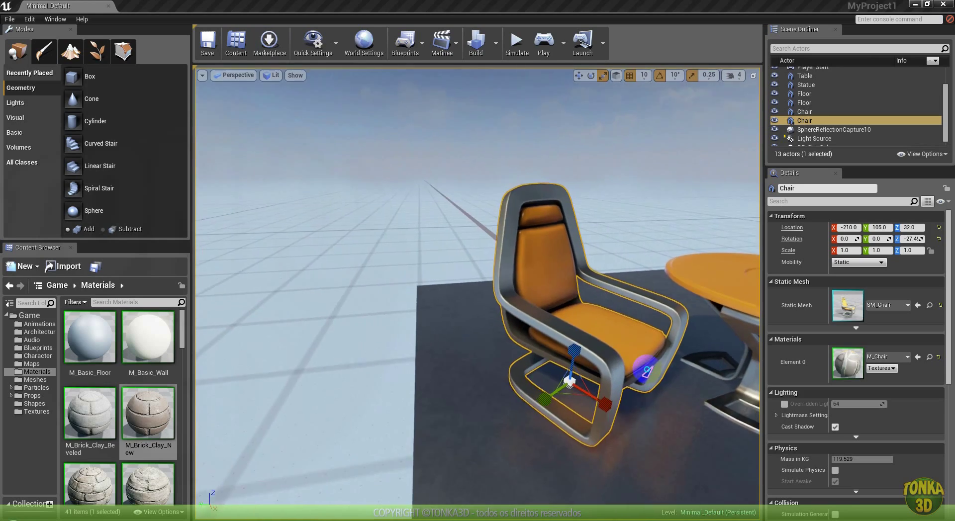
pyautogui.keyDown('alt'); pyautogui.moveTo(646, 371); pyautogui.dragTo(667, 352); pyautogui.keyUp('alt')
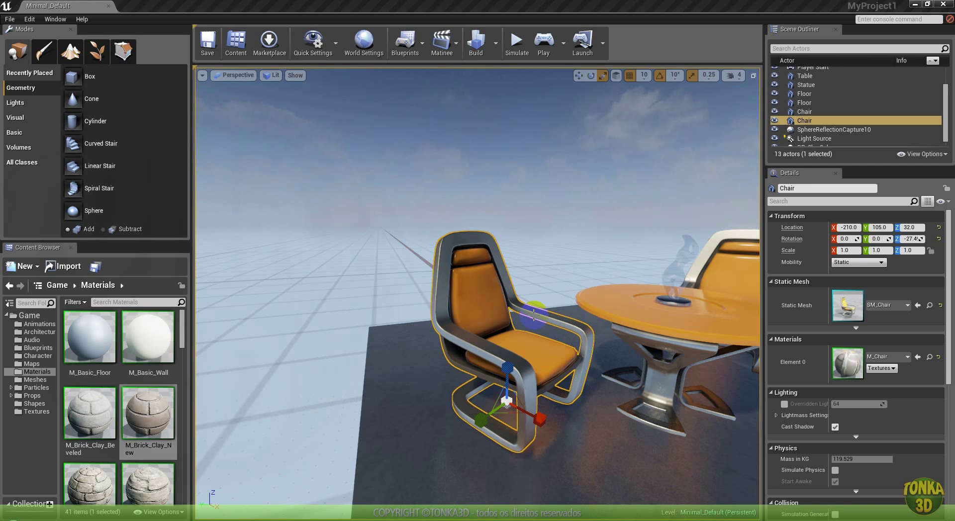
pyautogui.scroll(10, 533, 315)
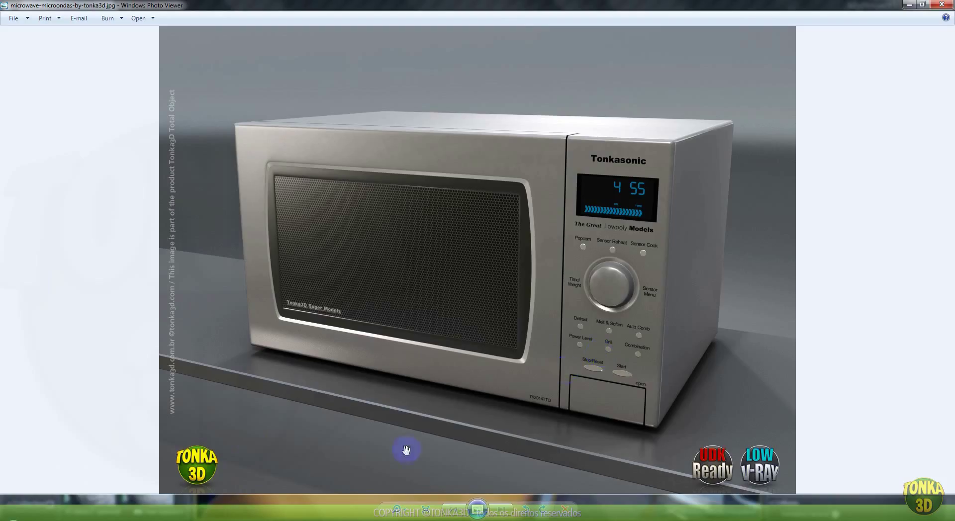
# Step: Switch to Windows Photo Viewer and browse the low-poly renders from the microwave through the nightstand, toy dinosaur and pillows to the banana trees and beyond
pyautogui.press('Right')
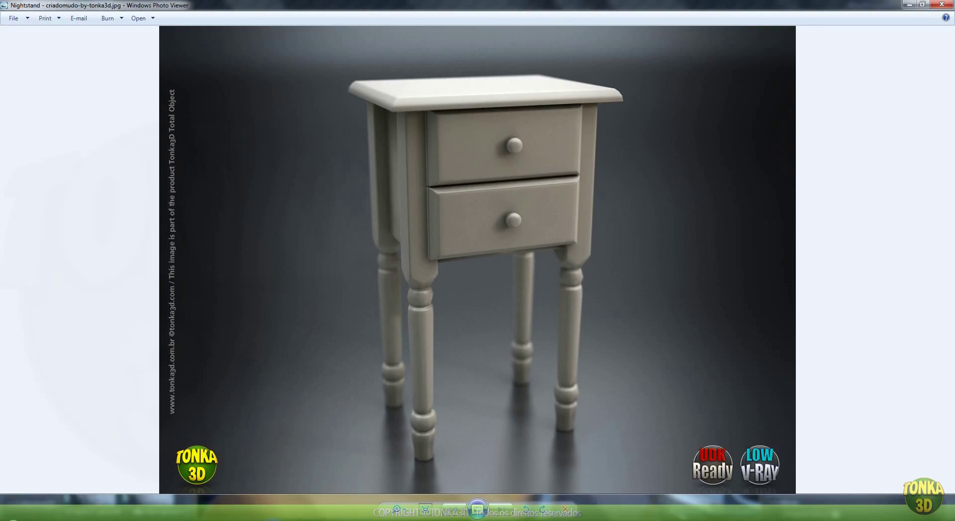
pyautogui.press('Right')
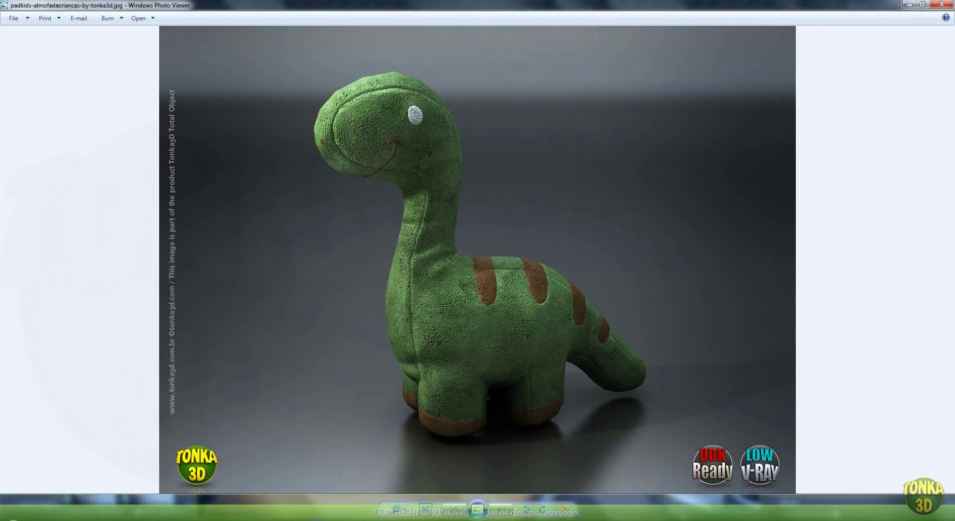
pyautogui.press('Right')
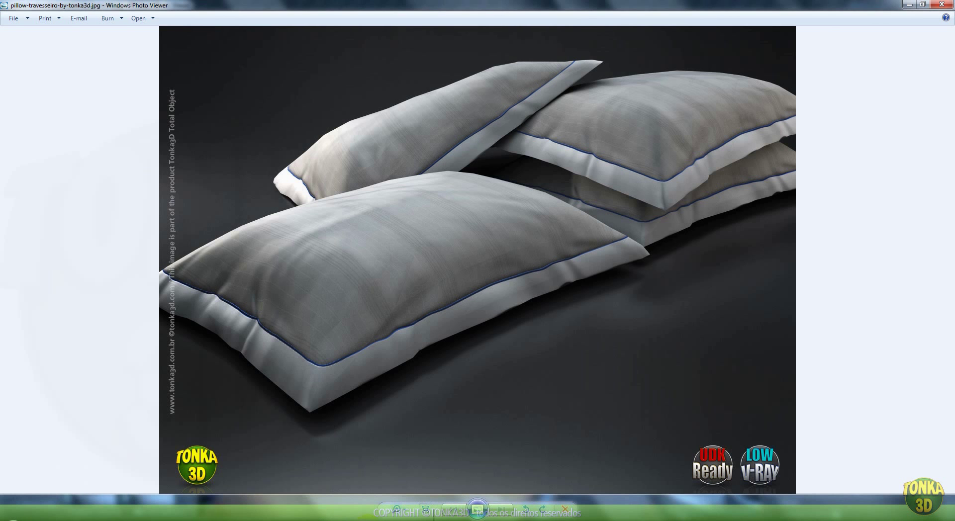
pyautogui.press('Right')
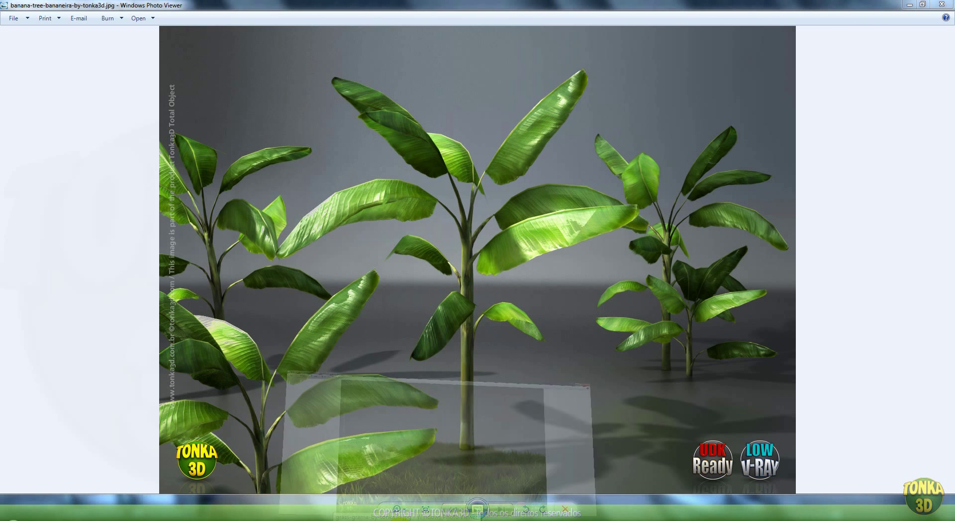
pyautogui.press('Right')
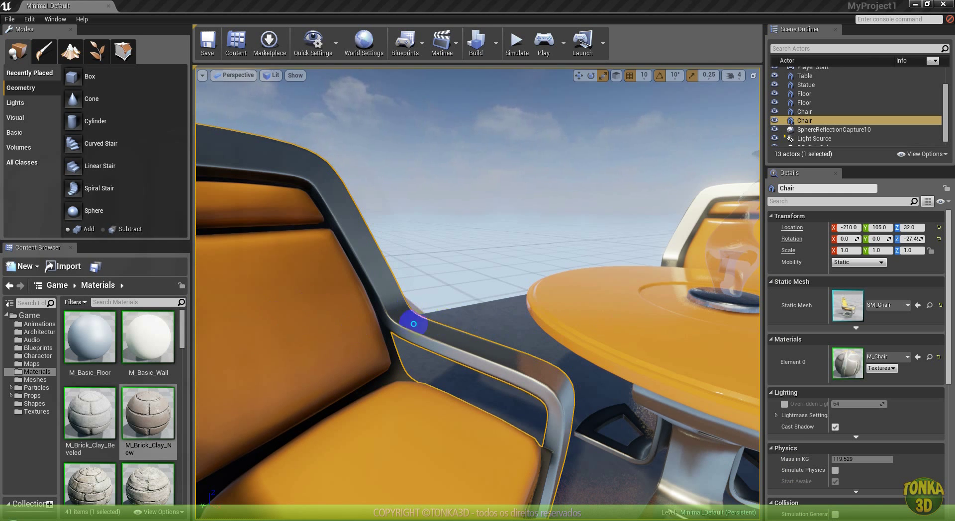
# Step: Back in the Unreal Editor, open the chair's M_Chair material and look over its node network
pyautogui.press('f')
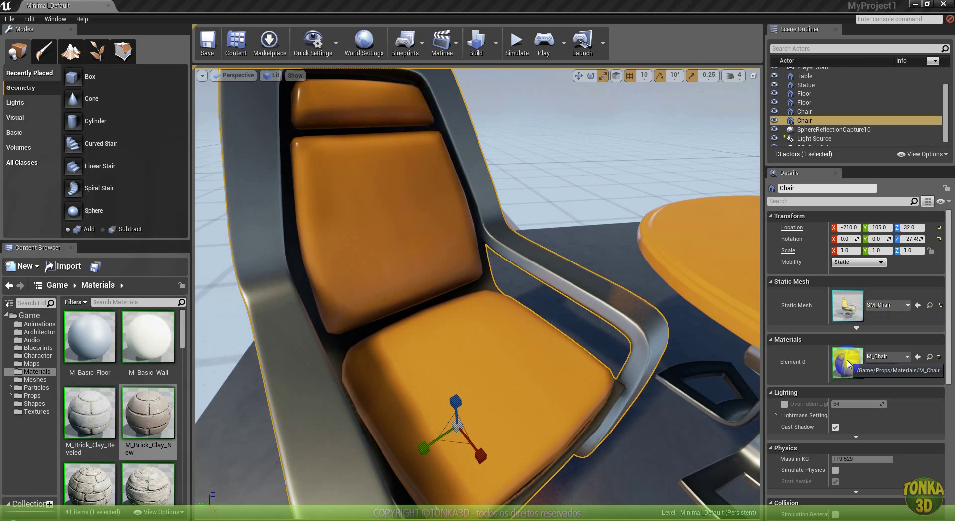
pyautogui.doubleClick(848, 365)
pyautogui.moveTo(374, 313); pyautogui.dragTo(611, 305, button='right')
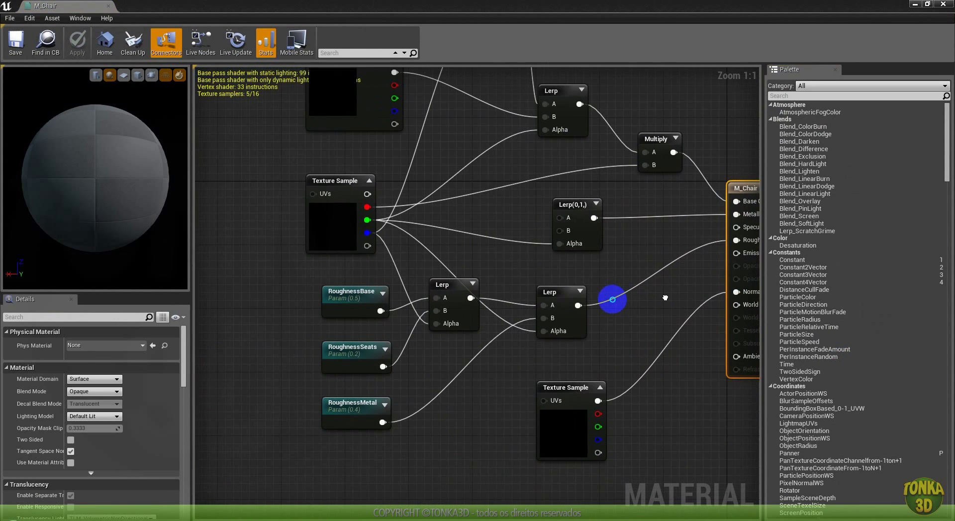
pyautogui.moveTo(671, 298); pyautogui.dragTo(570, 330, button='right')
pyautogui.scroll(-1, 571, 333)
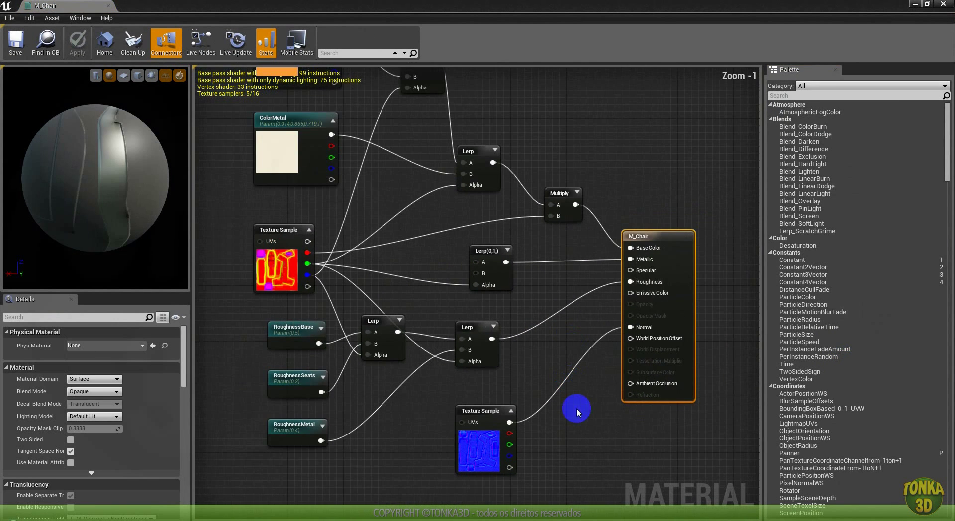
# Step: Inspect the T_Chair_N normal map used by the M_Chair material, closing both the texture and the material when finished
pyautogui.click(476, 447)
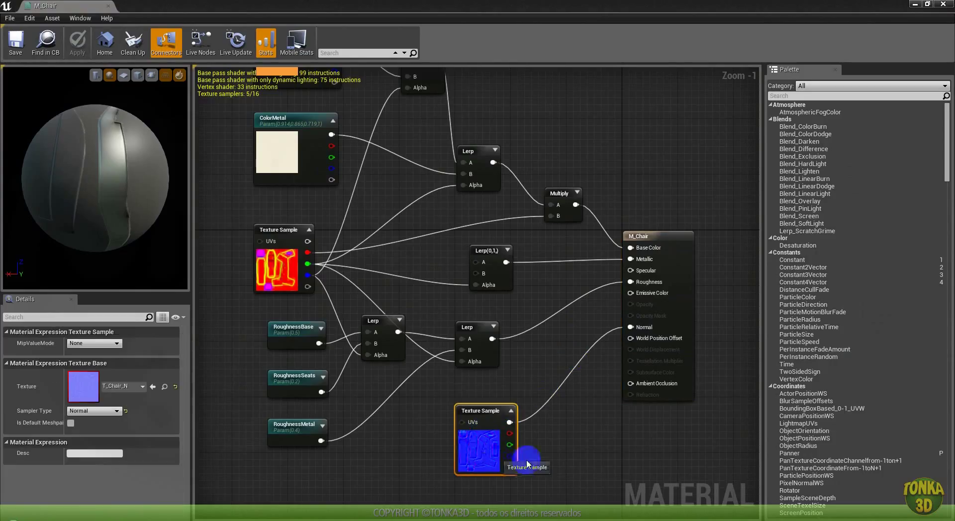
pyautogui.doubleClick(83, 389)
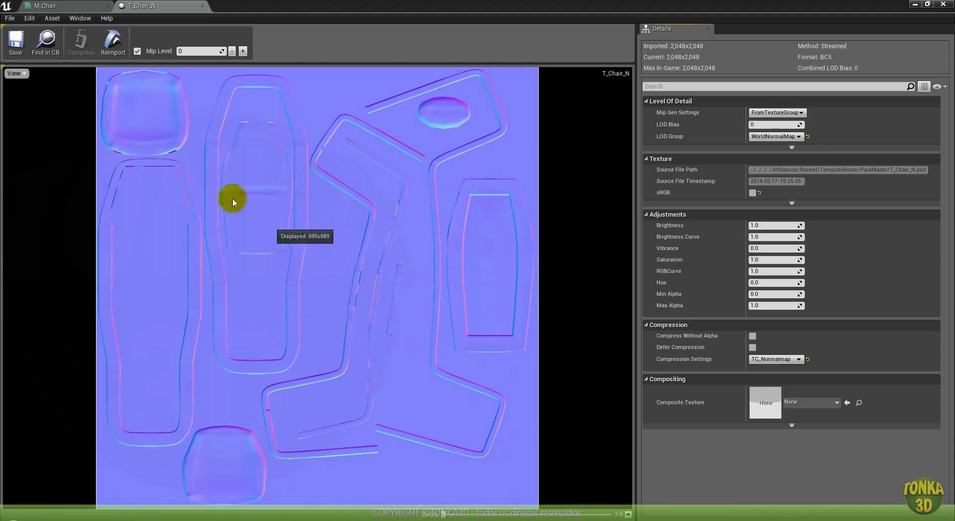
pyautogui.click(202, 6)
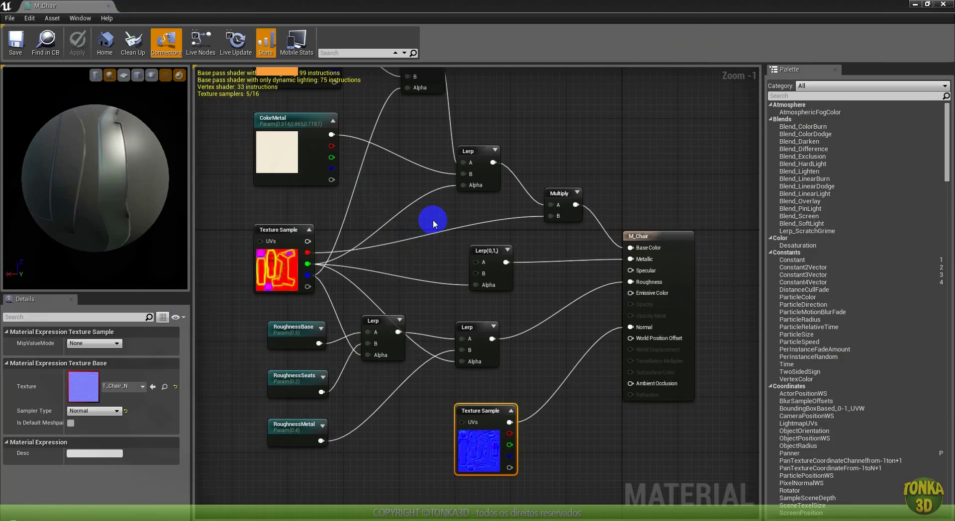
pyautogui.click(405, 255)
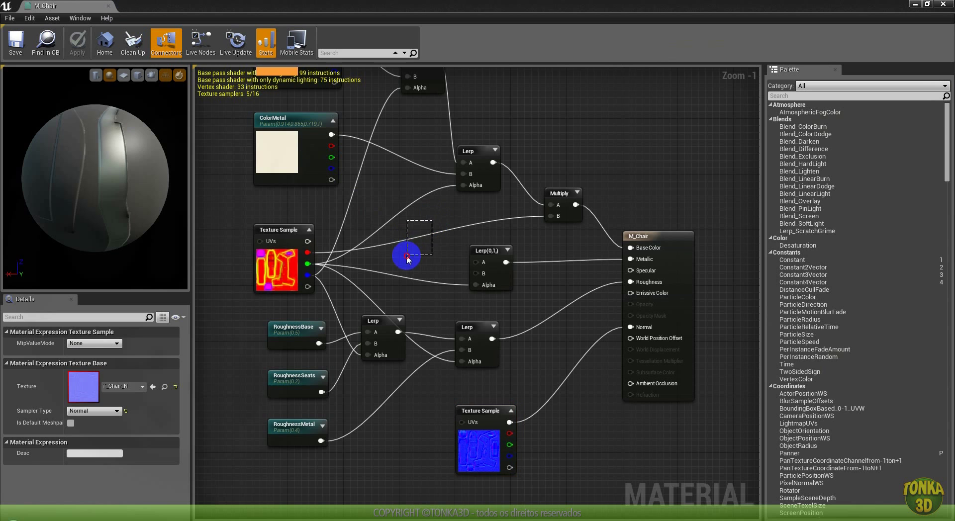
pyautogui.click(107, 6)
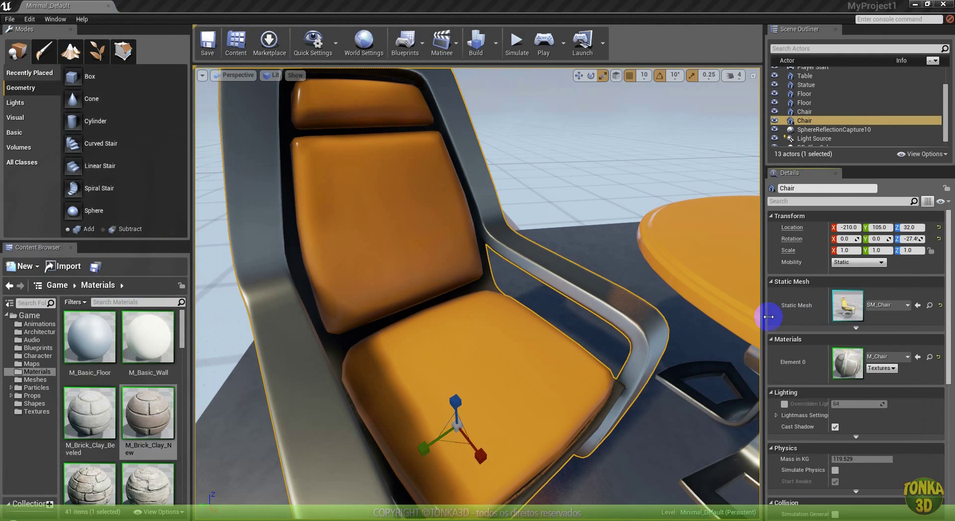
# Step: Open the chair's SM_Chair static mesh for editing and view it from the front
pyautogui.click(850, 308)
pyautogui.doubleClick(850, 308)
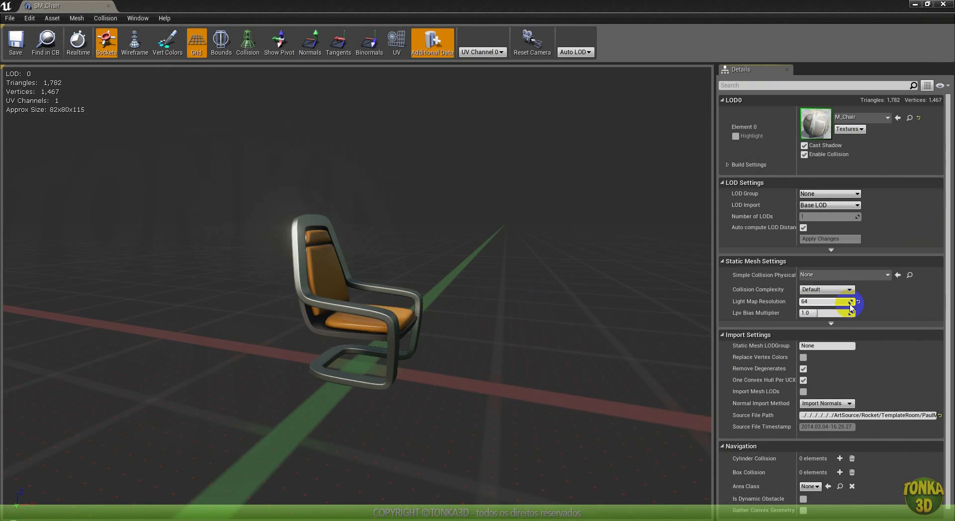
pyautogui.moveTo(520, 321); pyautogui.dragTo(492, 326)
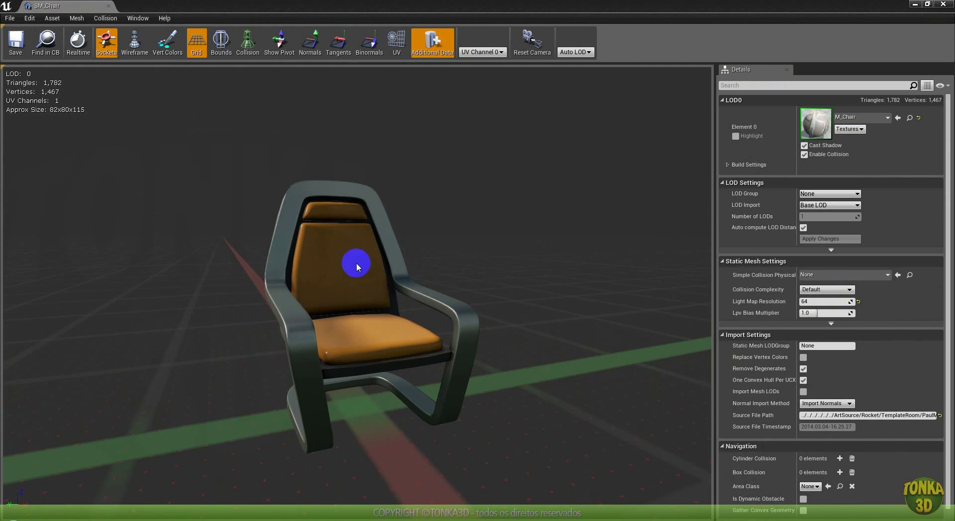
# Step: Check the SM_Chair mesh's UV channel 0 layout, hide it again, and view the mesh in wireframe
pyautogui.click(398, 44)
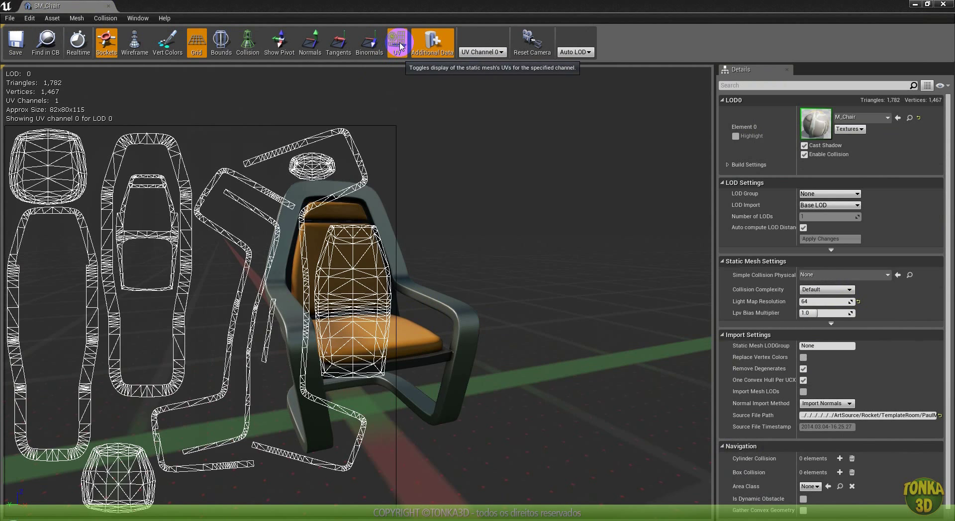
pyautogui.click(398, 44)
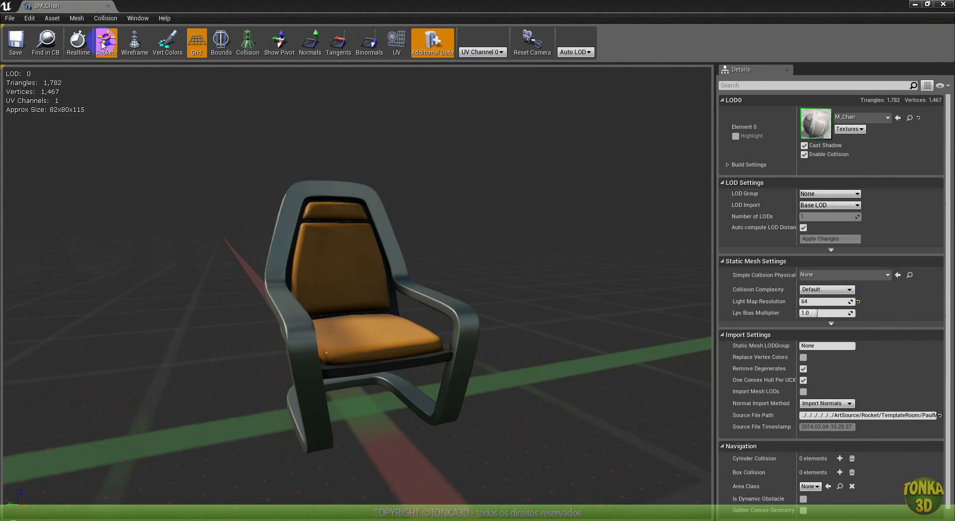
pyautogui.click(134, 42)
pyautogui.moveTo(415, 331); pyautogui.dragTo(381, 334)
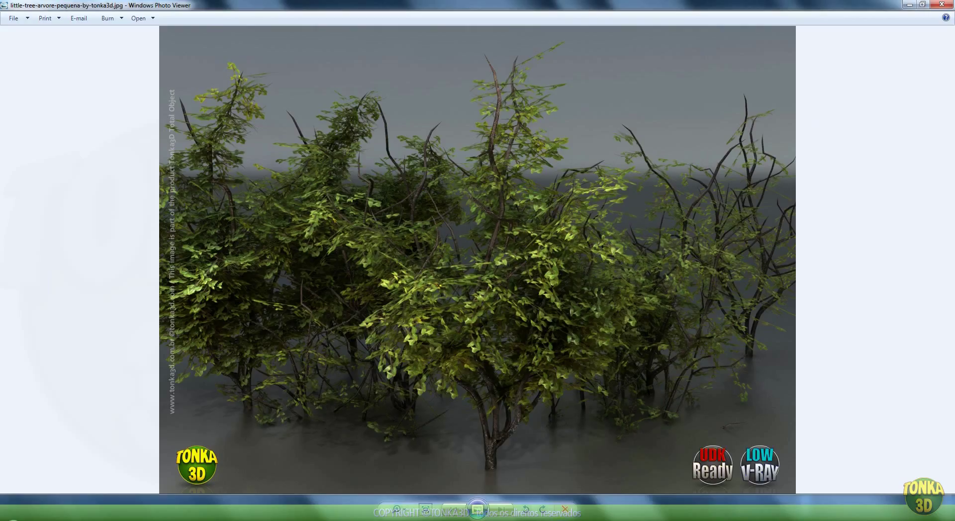
# Step: In Windows Photo Viewer, browse from the little tree render to the agent character and the water heater
pyautogui.press('Right')
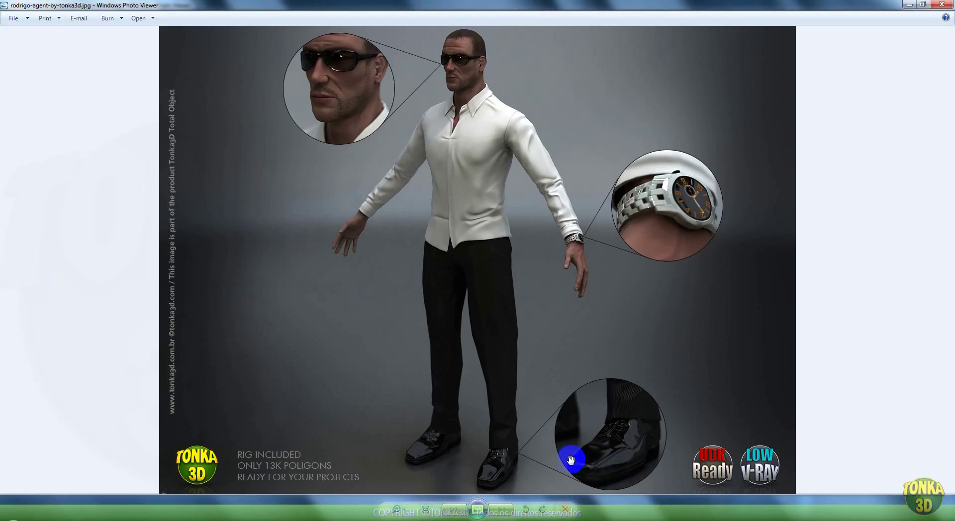
pyautogui.moveTo(596, 519)
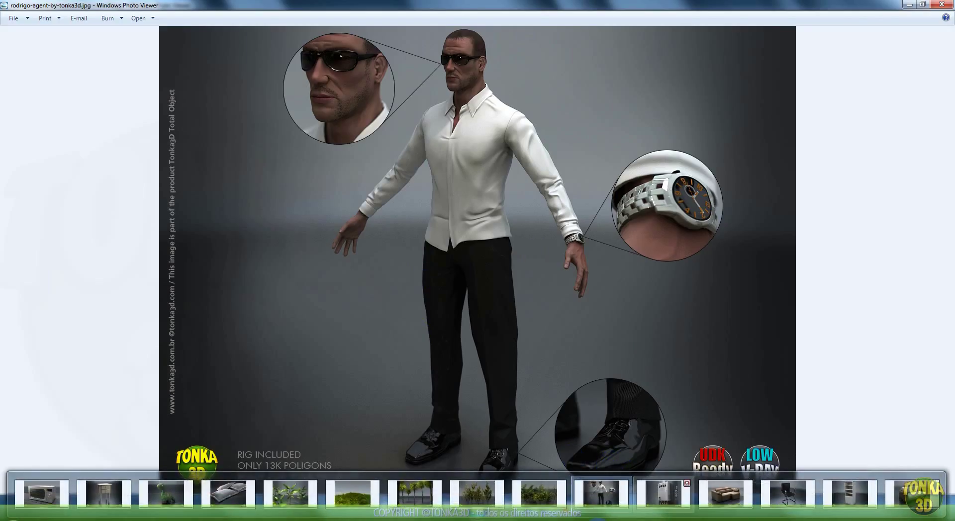
pyautogui.click(597, 490)
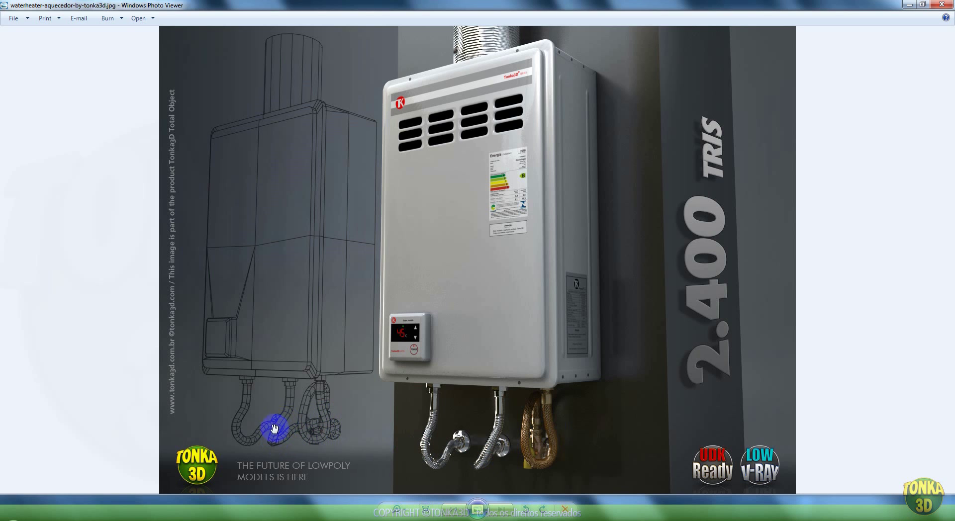
# Step: Examine the hoses and fittings beneath the water heater up close in its render
pyautogui.scroll(5, 552, 452)
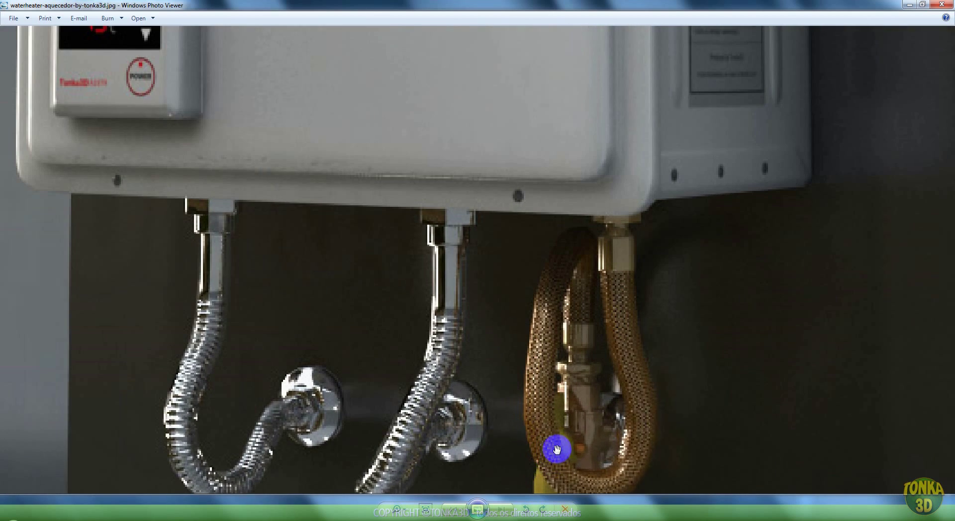
pyautogui.moveTo(559, 449); pyautogui.dragTo(563, 303)
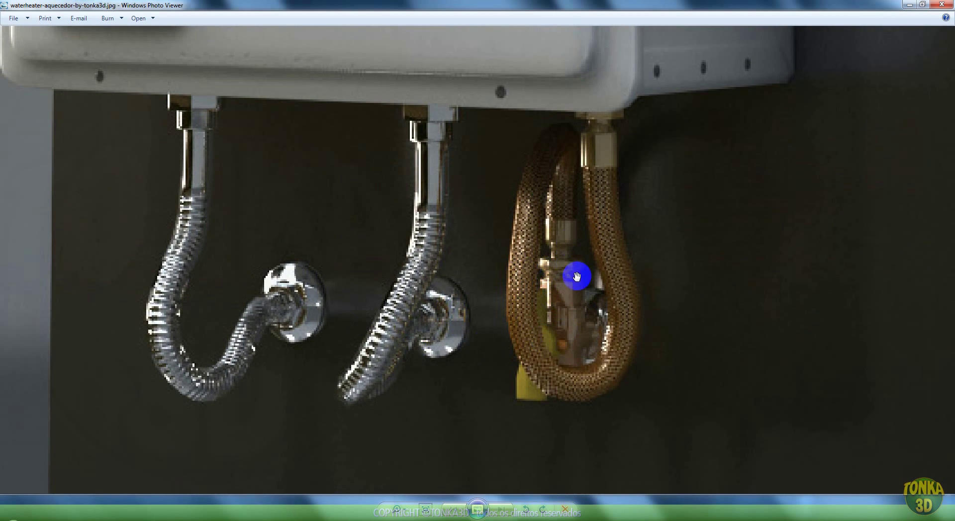
pyautogui.scroll(-5, 480, 299)
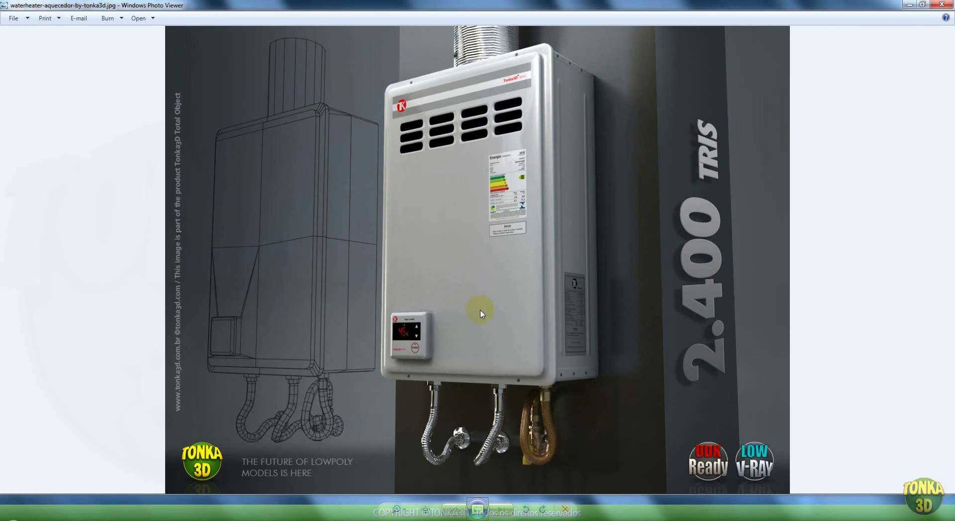
pyautogui.click(487, 454)
# Step: Bring up the sofatwo render in the photo viewer and look over the brown sofa
pyautogui.press('Right')
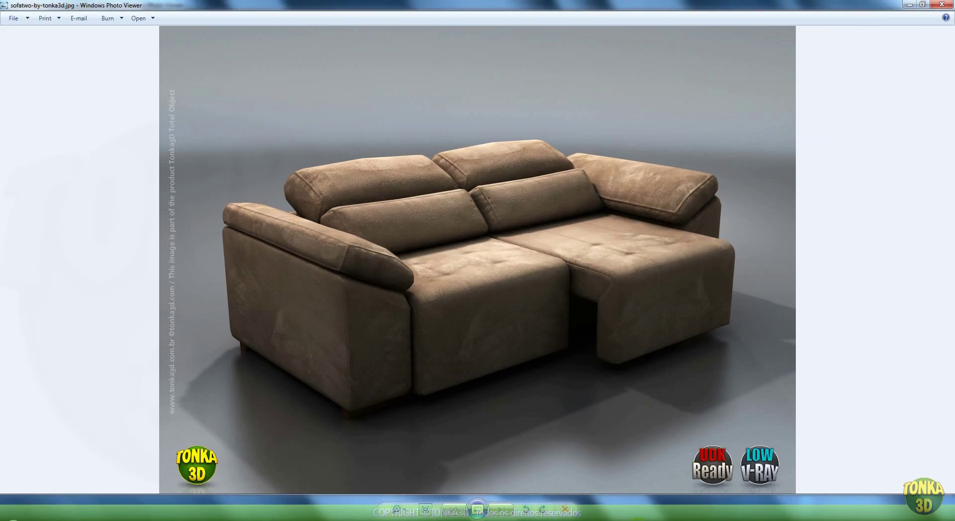
pyautogui.click(536, 304)
pyautogui.moveTo(535, 305)
pyautogui.mouseDown()
pyautogui.moveTo(397, 332)
pyautogui.moveTo(600, 364)
pyautogui.moveTo(454, 251)
pyautogui.moveTo(484, 248)
pyautogui.mouseUp()
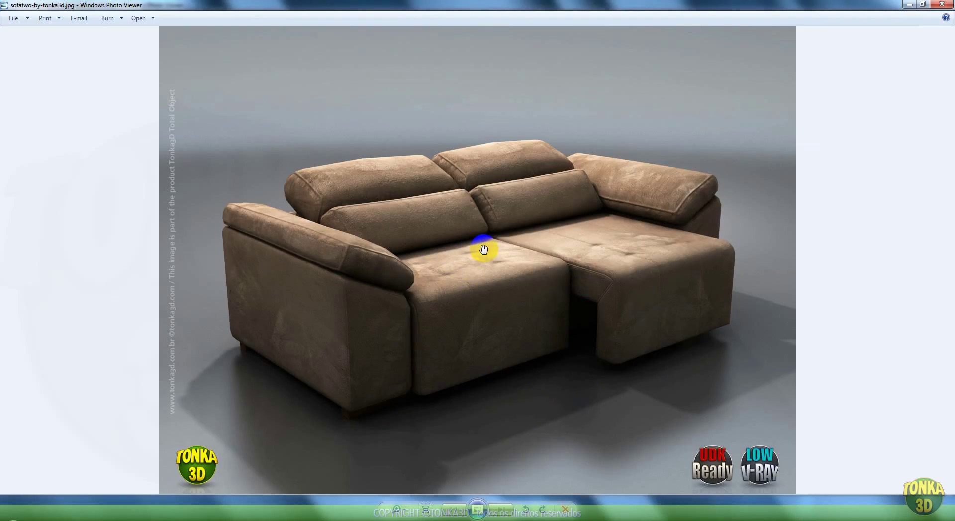
pyautogui.moveTo(483, 249)
pyautogui.mouseDown()
pyautogui.moveTo(514, 294)
pyautogui.moveTo(517, 332)
pyautogui.moveTo(472, 310)
pyautogui.moveTo(402, 313)
pyautogui.moveTo(500, 233)
pyautogui.mouseUp()
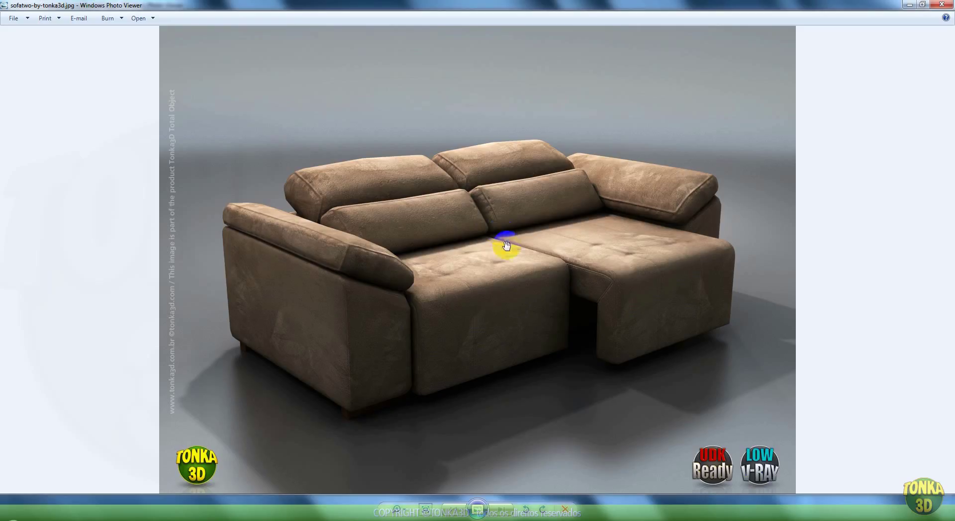
# Step: Switch from the sofa render back to the SM_Chair wireframe in Unreal, pick an edge, and return to the Minimal_Default level
pyautogui.moveTo(511, 294)
pyautogui.mouseDown()
pyautogui.moveTo(402, 277)
pyautogui.moveTo(526, 300)
pyautogui.moveTo(567, 426)
pyautogui.moveTo(659, 485)
pyautogui.mouseUp()
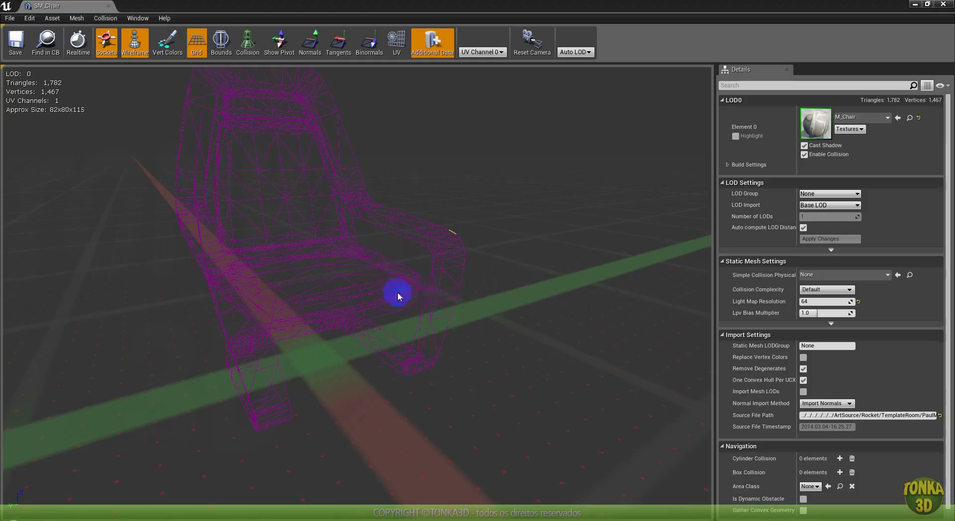
pyautogui.click(322, 247)
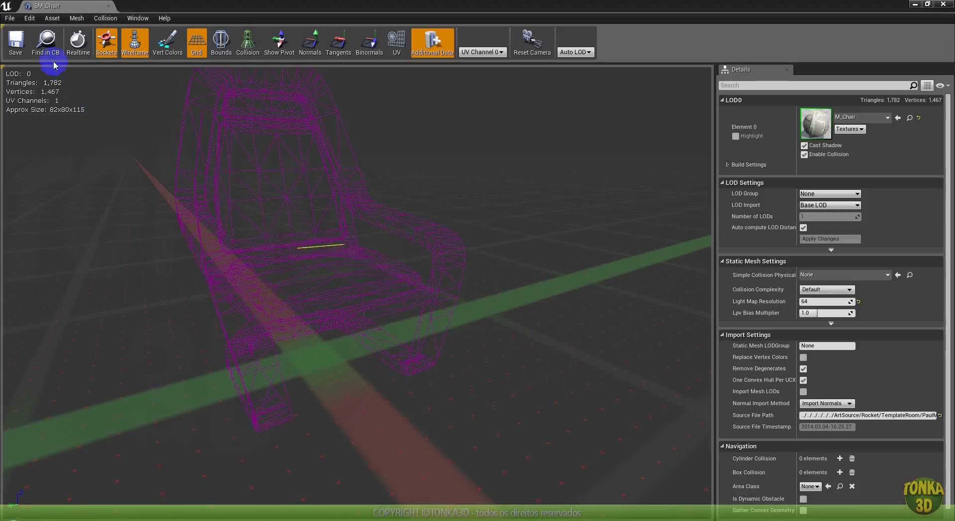
pyautogui.click(9, 18)
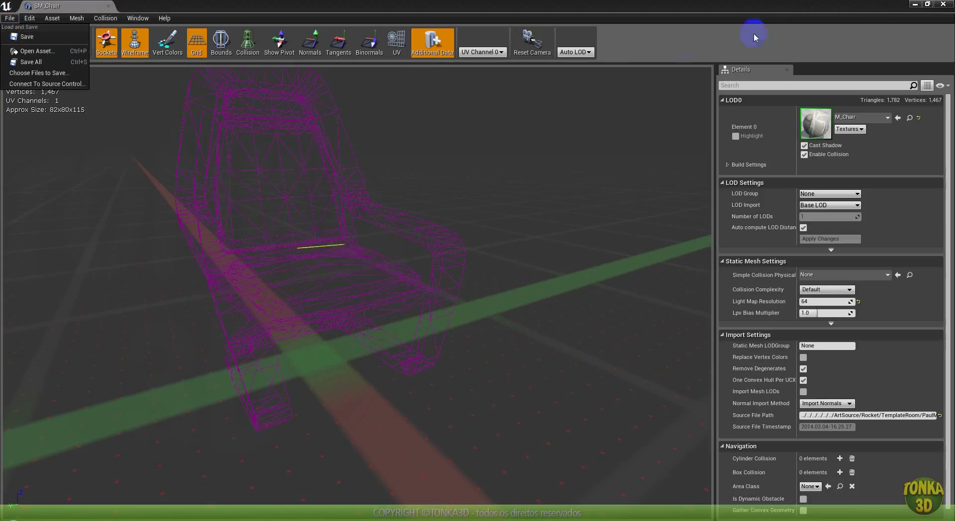
pyautogui.click(518, 149)
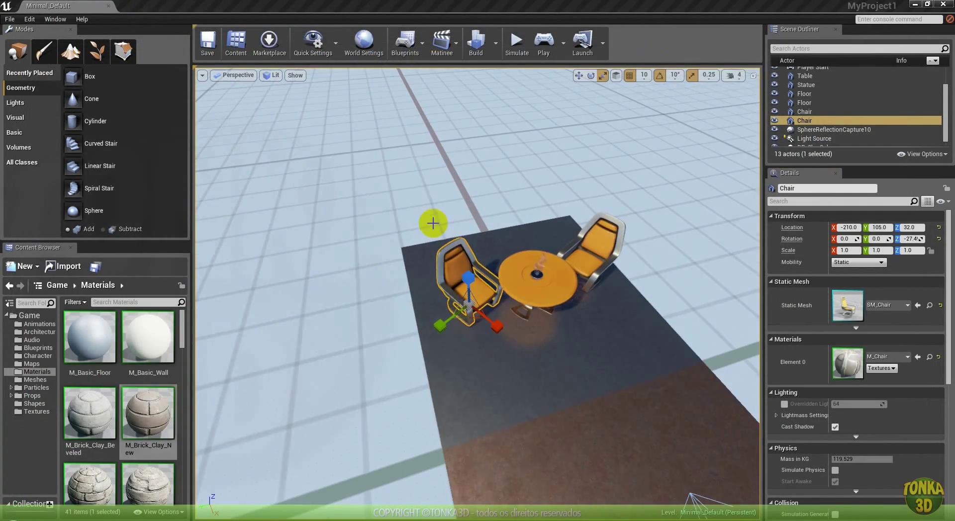
# Step: Open the StarterMap.umap level from the project's Maps folder
pyautogui.moveTo(530, 286); pyautogui.dragTo(554, 281, button='right')
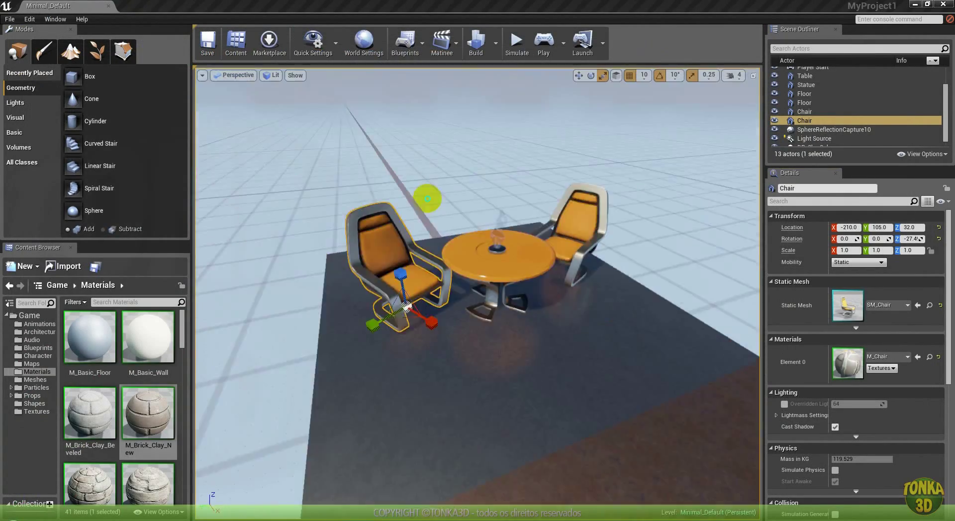
pyautogui.moveTo(426, 198); pyautogui.dragTo(727, 180, button='right')
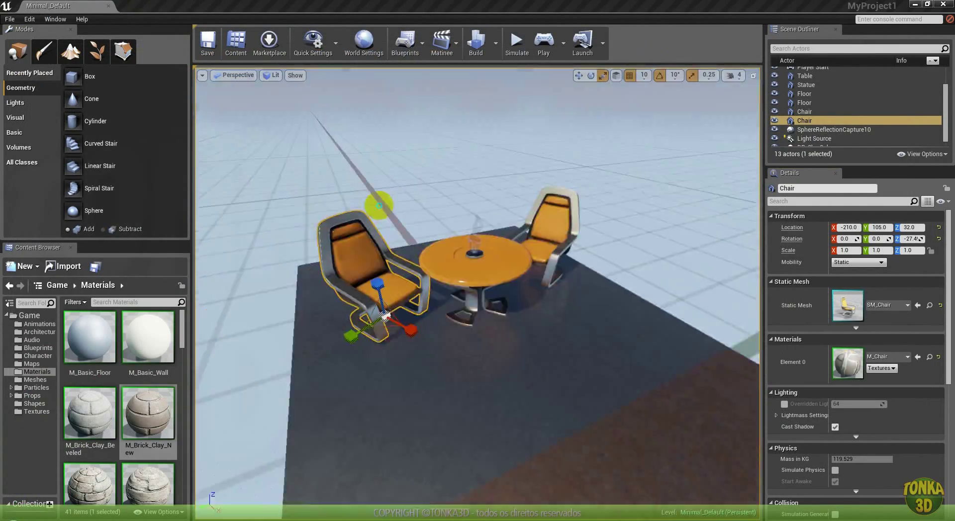
pyautogui.press('f')
pyautogui.click(10, 19)
pyautogui.click(34, 48)
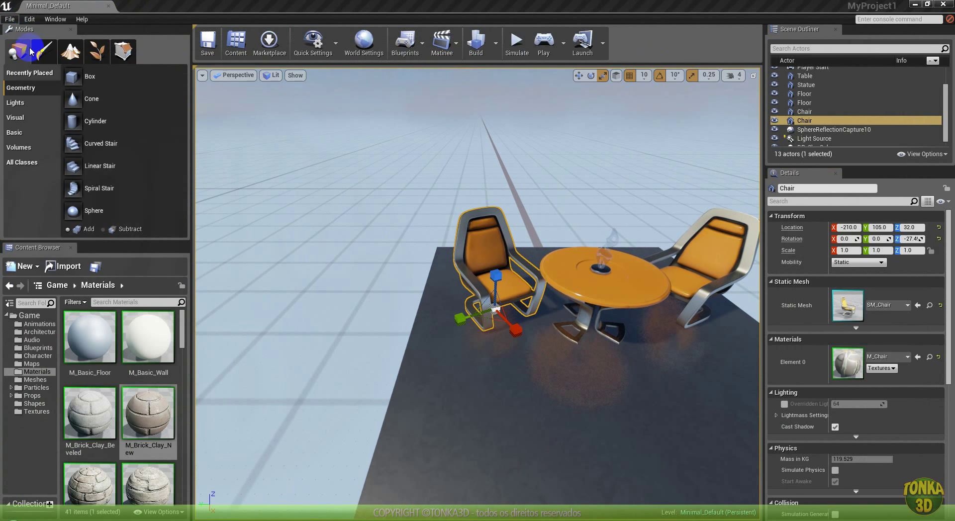
pyautogui.click(176, 89)
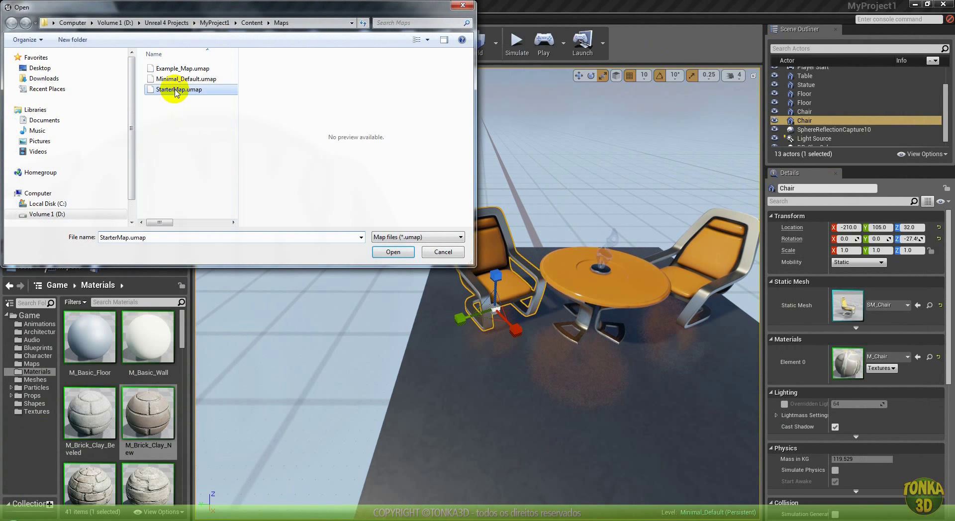
pyautogui.click(395, 252)
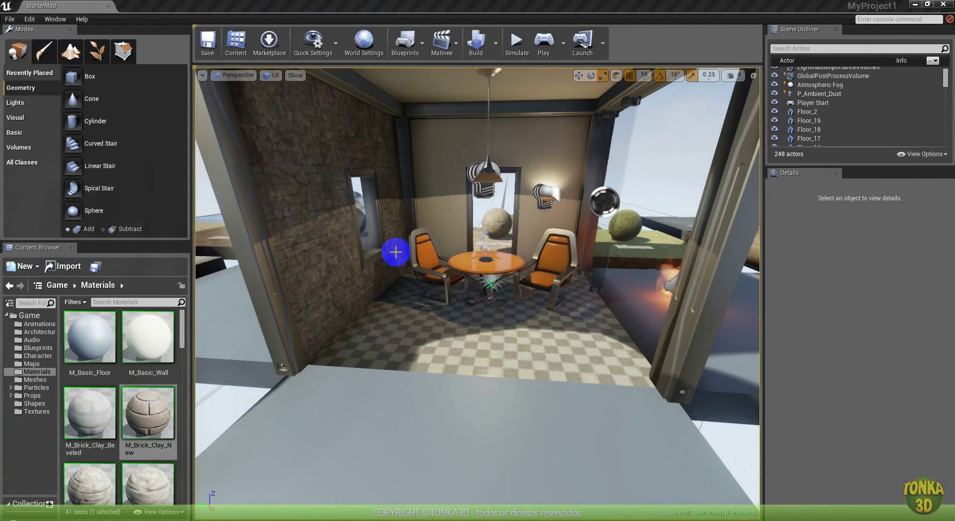
# Step: Place the P_Smoke particle system from the Particles folder on the grey floor slab in front of the room
pyautogui.moveTo(423, 253); pyautogui.dragTo(432, 273, button='right')
pyautogui.click(92, 404)
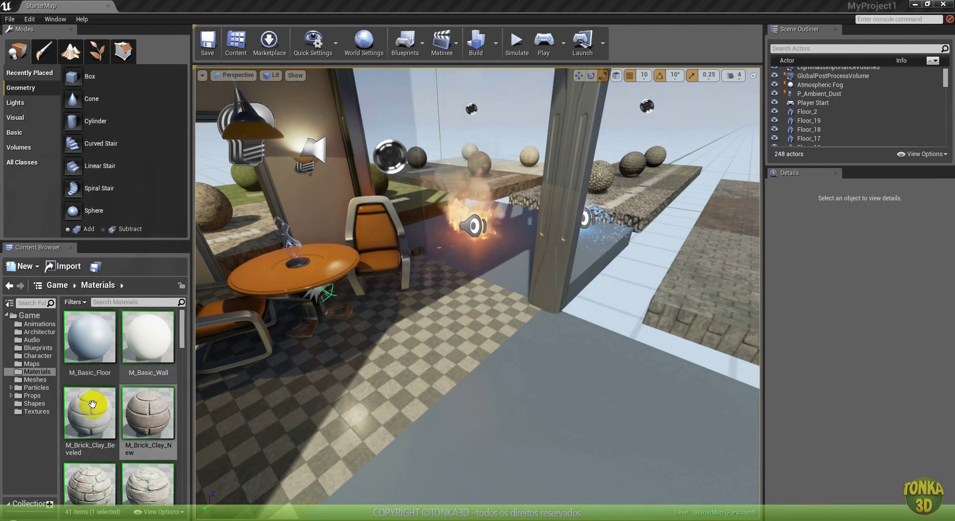
pyautogui.click(35, 380)
pyautogui.click(37, 389)
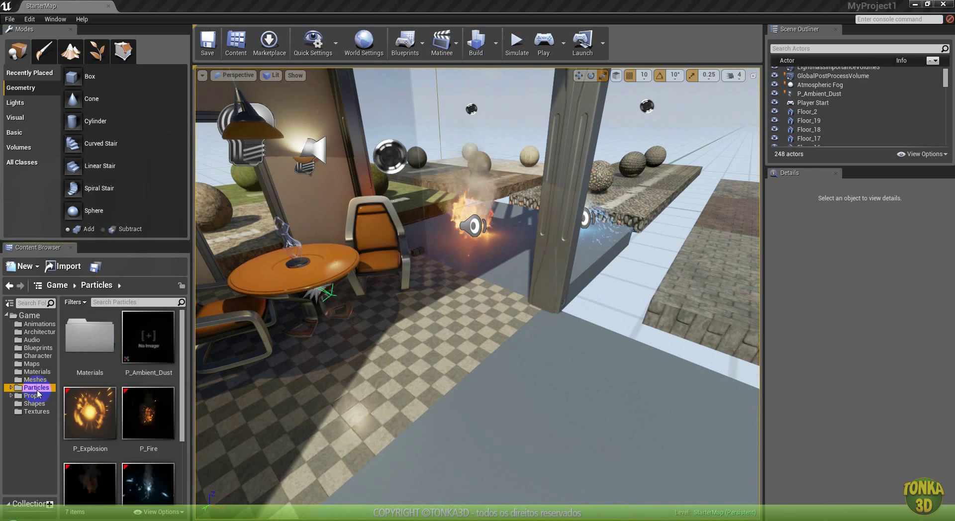
pyautogui.click(95, 489)
pyautogui.moveTo(95, 489); pyautogui.dragTo(574, 400)
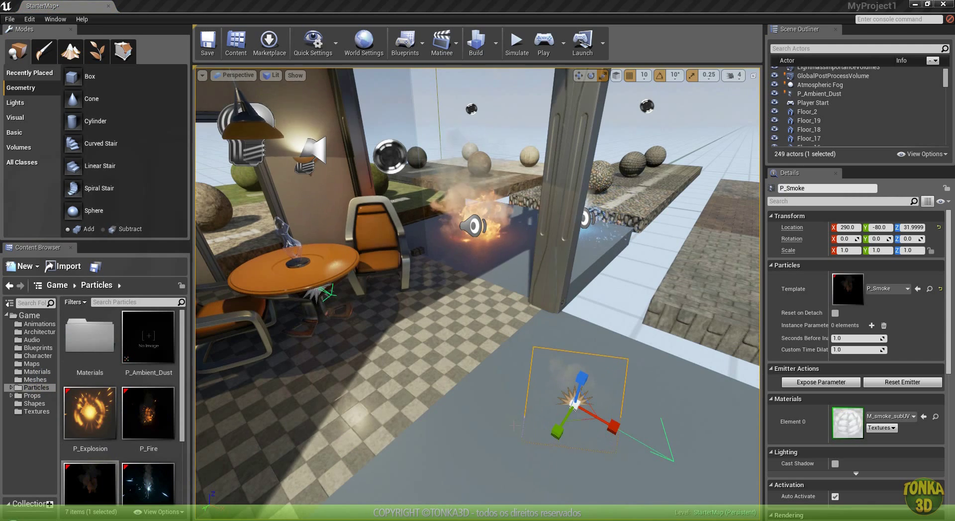
pyautogui.click(462, 425)
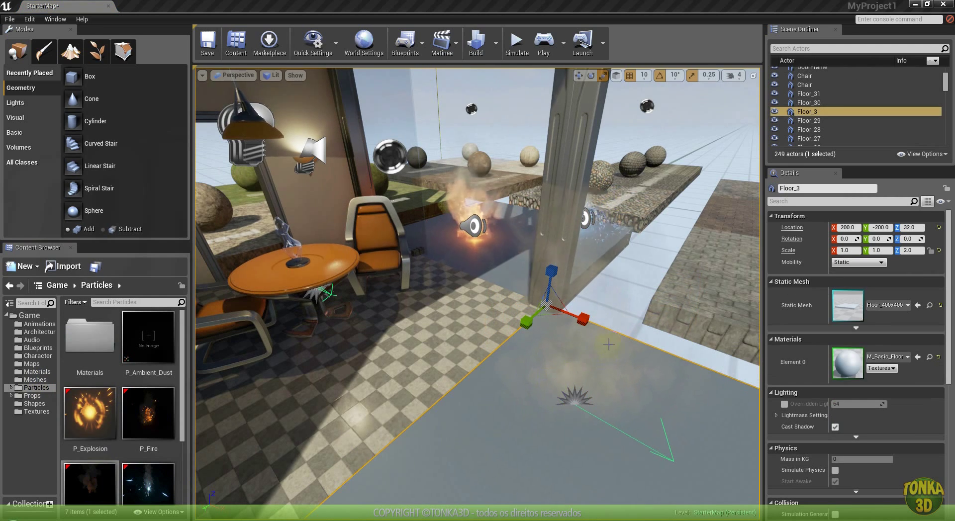
# Step: Simulate the level to watch the suspended golden spheres and cubes fall into the upper cage, and stop the simulation
pyautogui.moveTo(581, 379); pyautogui.dragTo(417, 79, button='right')
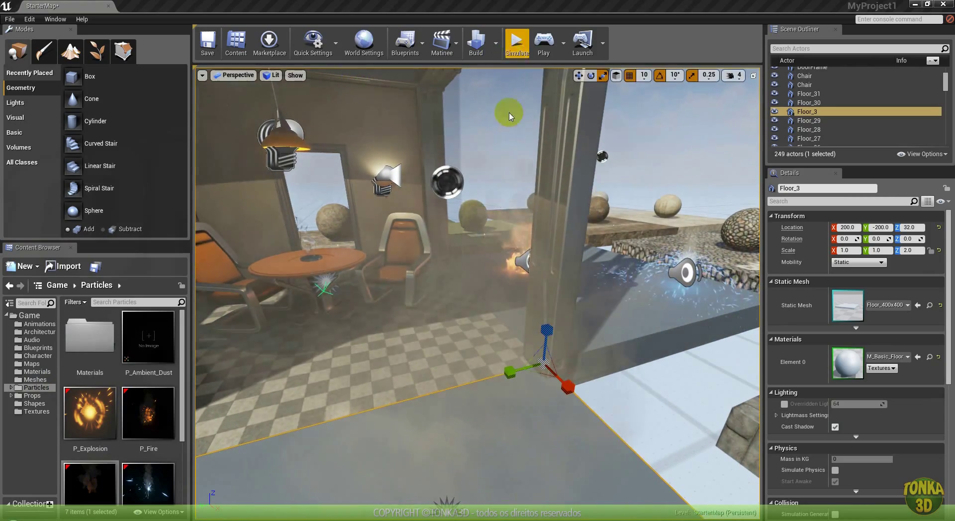
pyautogui.moveTo(477, 263); pyautogui.dragTo(523, 118, button='right')
pyautogui.press('s')
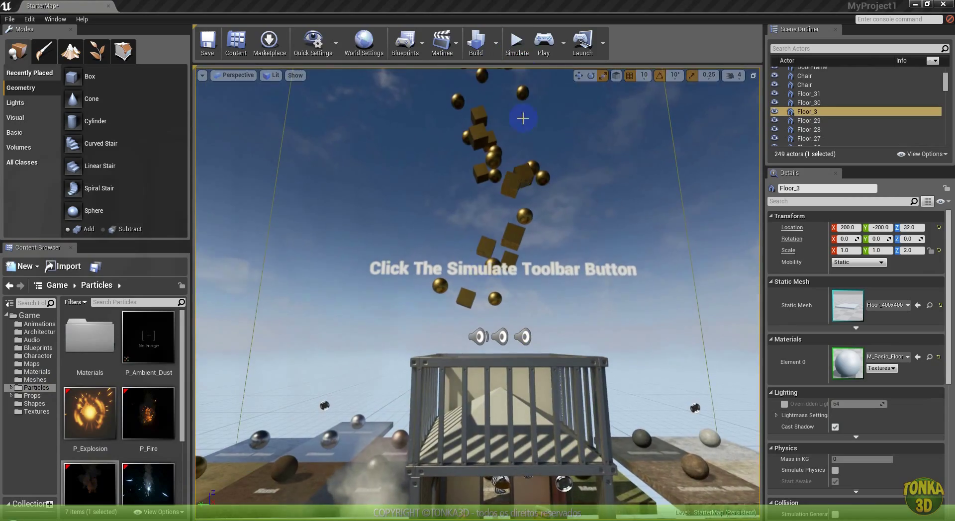
pyautogui.click(517, 50)
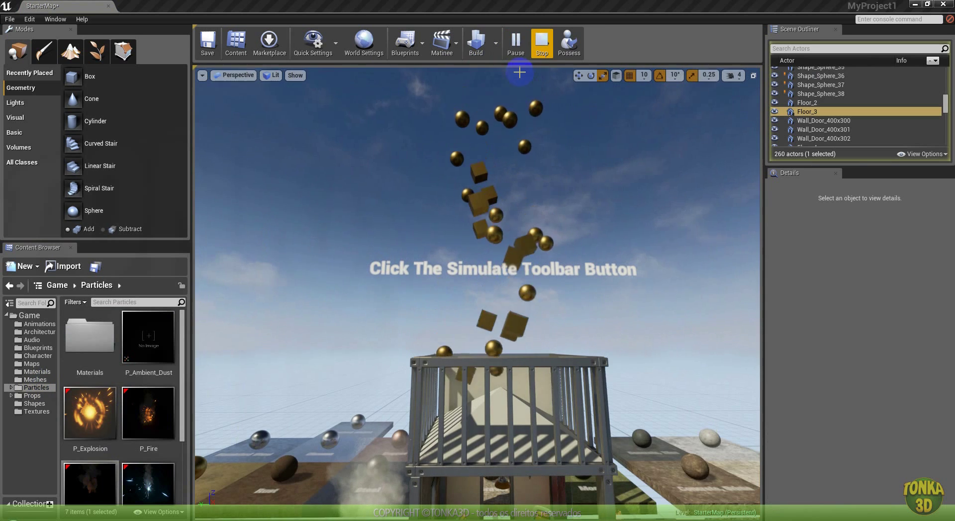
pyautogui.moveTo(592, 317); pyautogui.dragTo(601, 347, button='right')
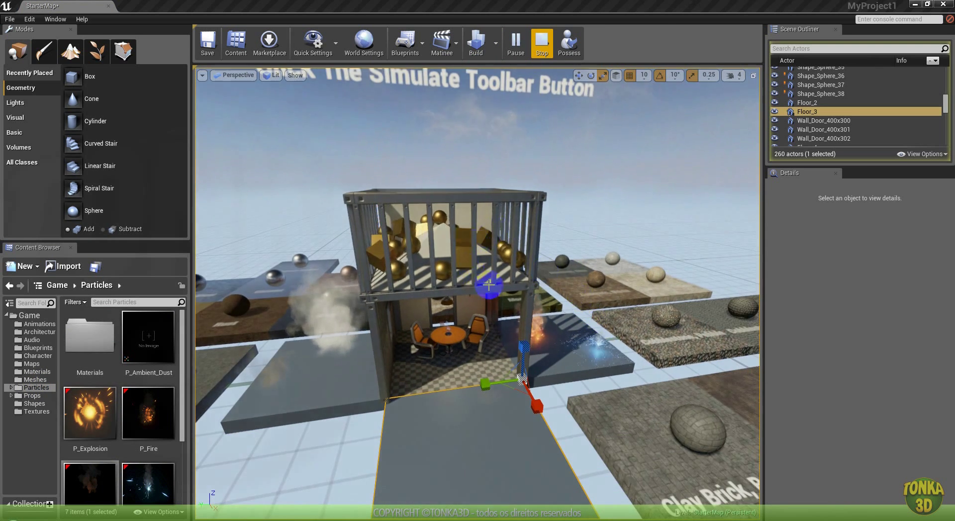
pyautogui.click(541, 44)
# Step: Inspect the floating spheres and the building in Wireframe view mode, and restore the Lit view mode
pyautogui.moveTo(478, 130); pyautogui.dragTo(379, 185, button='right')
pyautogui.click(272, 75)
pyautogui.click(286, 123)
pyautogui.moveTo(504, 262)
pyautogui.mouseDown(button='right')
pyautogui.moveTo(516, 268)
pyautogui.moveTo(516, 255)
pyautogui.mouseUp(button='right')
pyautogui.press('w')
pyautogui.scroll(5, 514, 256)
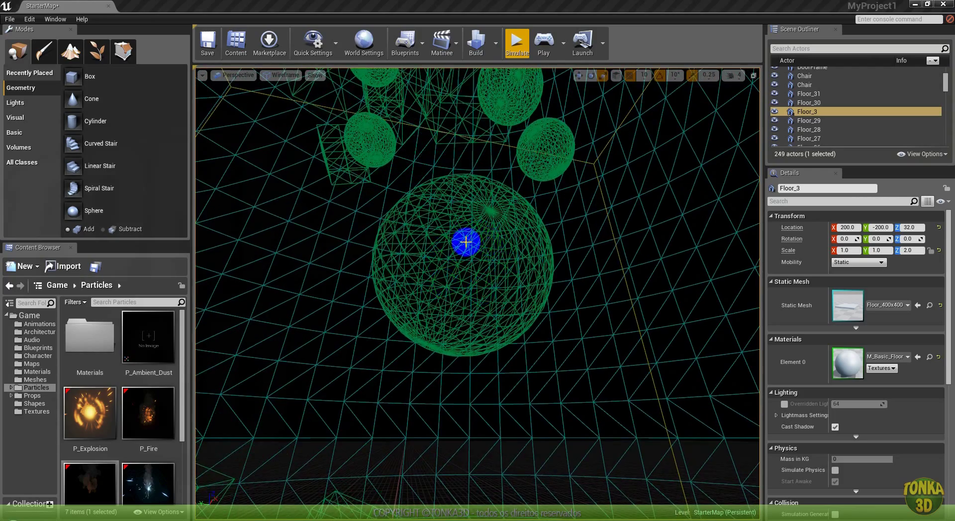
pyautogui.scroll(-15, 477, 294)
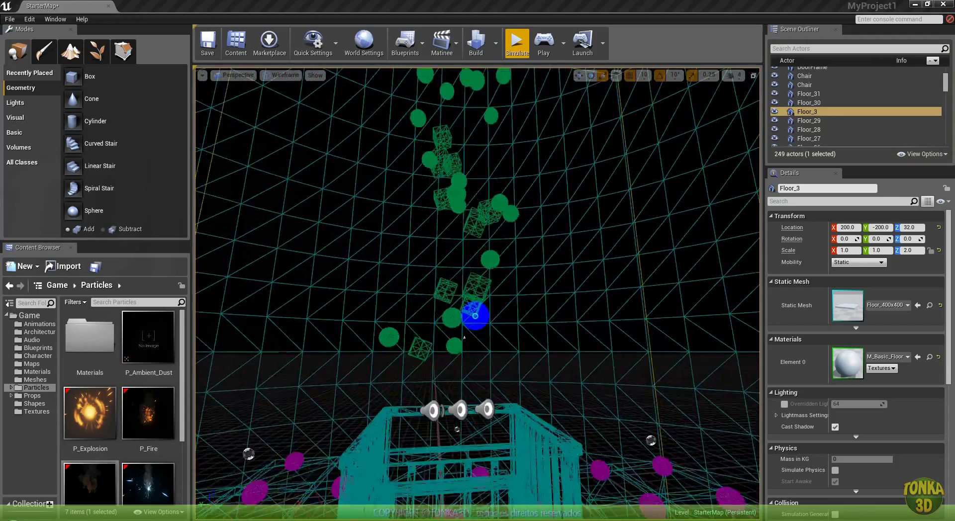
pyautogui.press('f')
pyautogui.moveTo(480, 376); pyautogui.dragTo(481, 291, button='right')
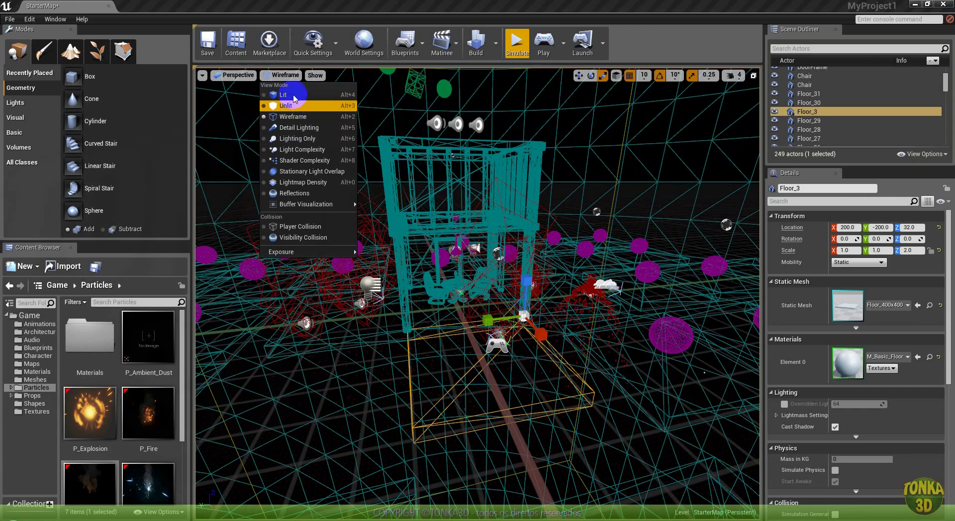
pyautogui.click(283, 95)
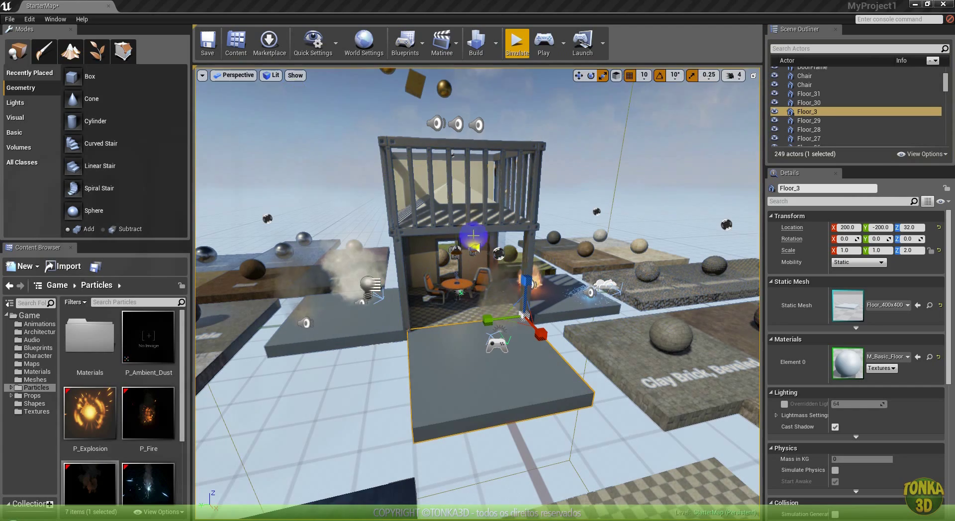
# Step: Play the level in the viewport to walk among the material samples, and end the play session
pyautogui.click(545, 43)
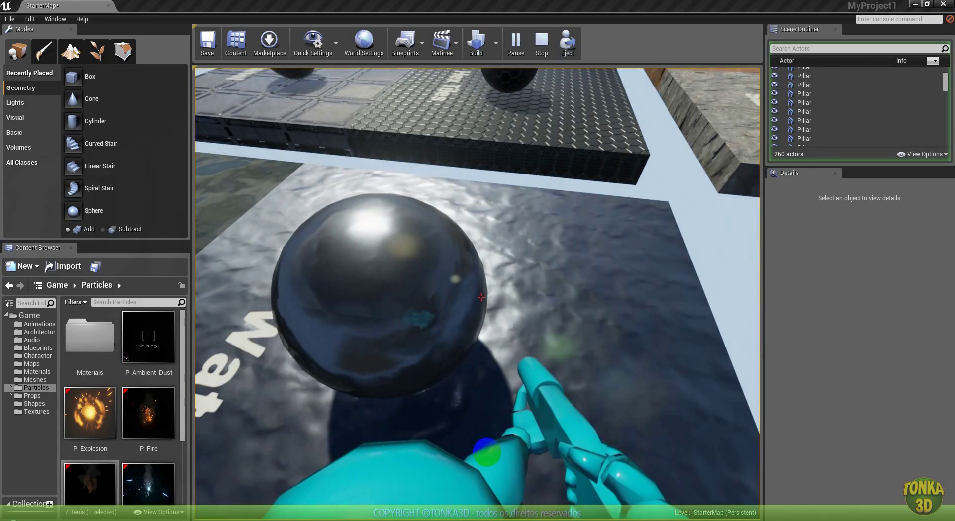
pyautogui.press('Escape')
pyautogui.click(487, 455)
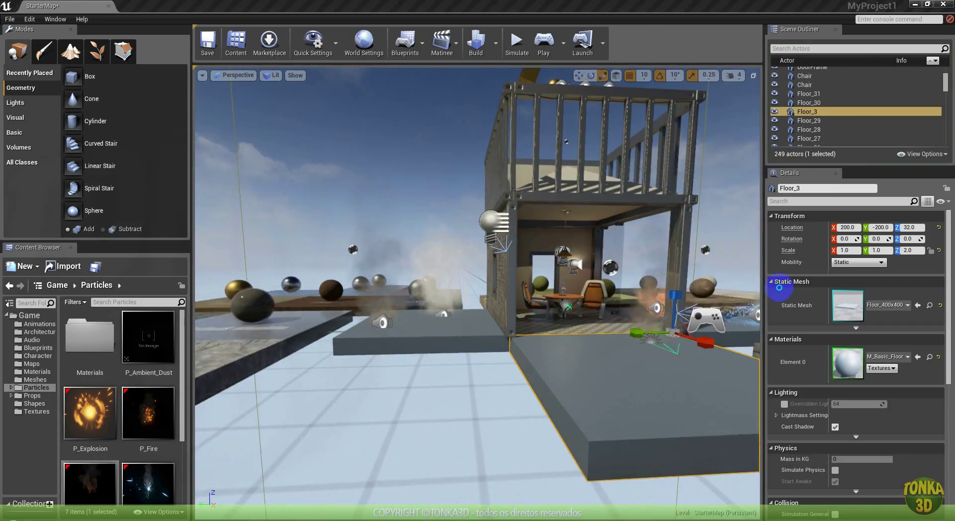
# Step: Raise the brightness of the Blueprint_CeilingLight above the round table to about 11895
pyautogui.moveTo(779, 288); pyautogui.dragTo(746, 291, button='right')
pyautogui.press('w')
pyautogui.press('a')
pyautogui.press('w')
pyautogui.press('d')
pyautogui.press('s')
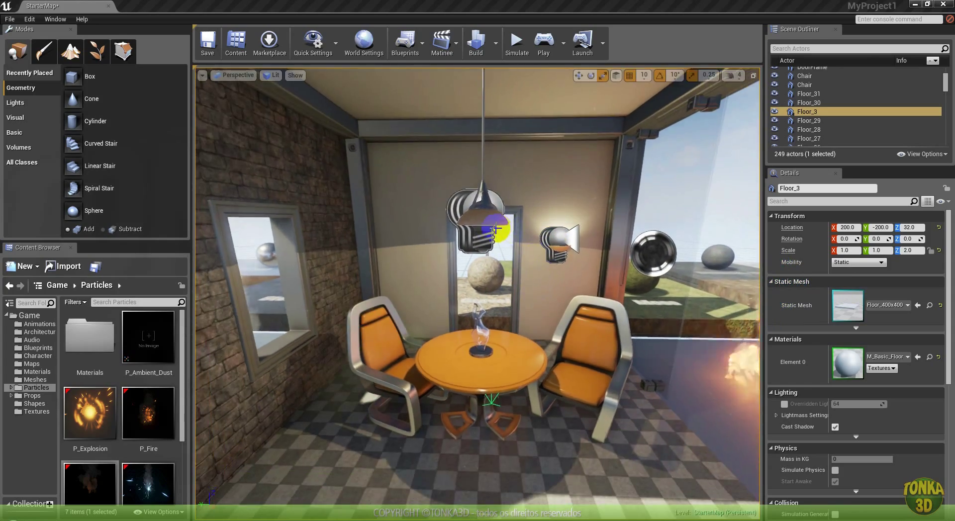
pyautogui.click(486, 222)
pyautogui.moveTo(535, 268); pyautogui.dragTo(537, 224, button='right')
pyautogui.click(821, 112)
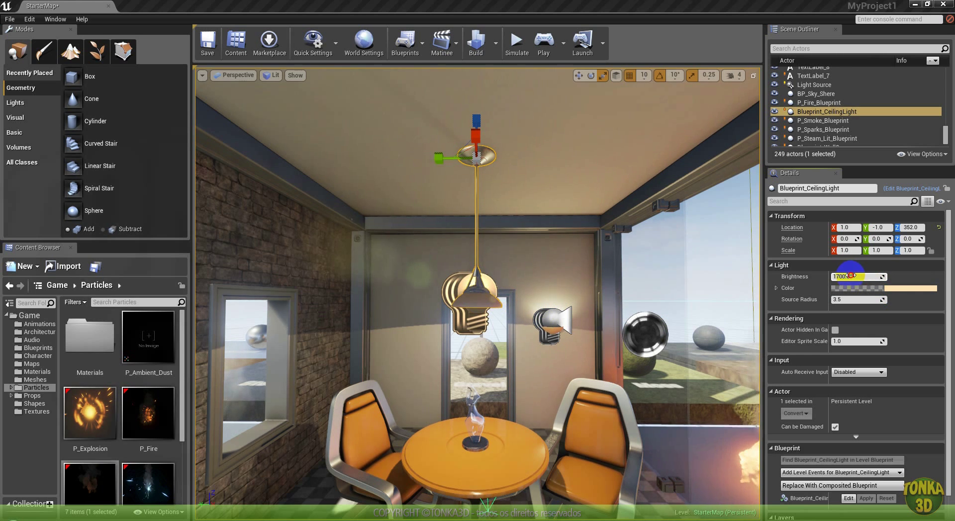
pyautogui.moveTo(855, 277); pyautogui.dragTo(918, 267)
pyautogui.moveTo(622, 336)
pyautogui.mouseDown(button='right')
pyautogui.moveTo(595, 377)
pyautogui.moveTo(606, 340)
pyautogui.mouseUp(button='right')
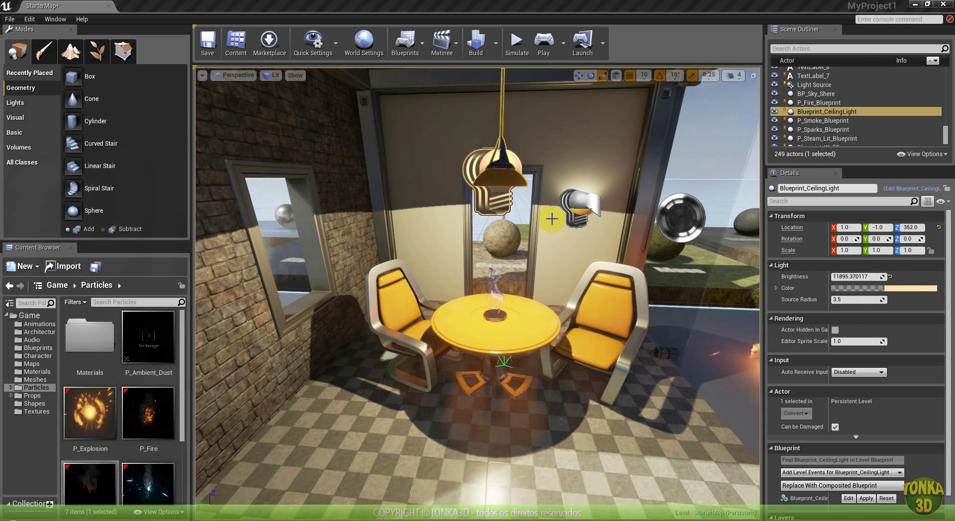
pyautogui.press('f')
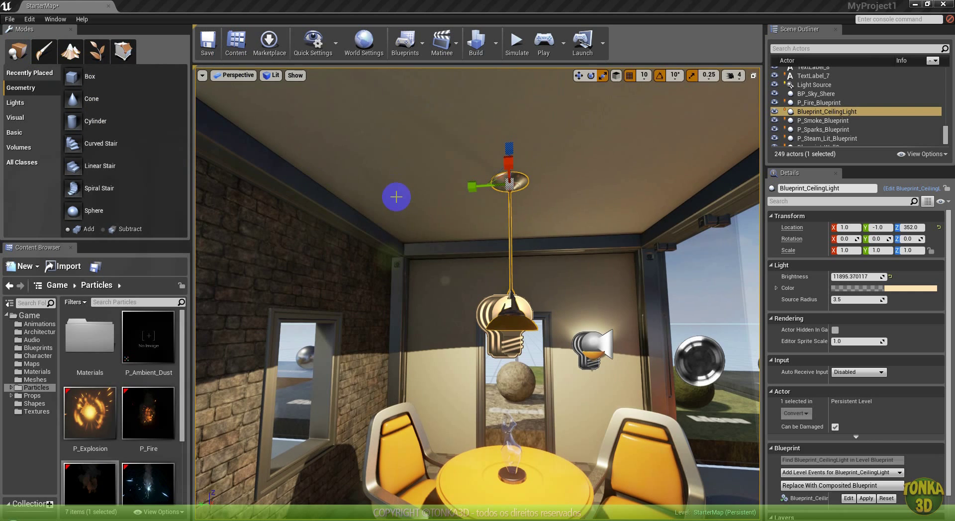
# Step: Create two copies of the ceiling light, moved away from the original along its Y axis
pyautogui.moveTo(485, 186)
pyautogui.mouseDown()
pyautogui.moveTo(308, 182)
pyautogui.moveTo(693, 191)
pyautogui.moveTo(465, 202)
pyautogui.moveTo(478, 199)
pyautogui.mouseUp()
pyautogui.moveTo(610, 302); pyautogui.dragTo(628, 238, button='right')
pyautogui.press('s')
pyautogui.press('w')
pyautogui.press('w')
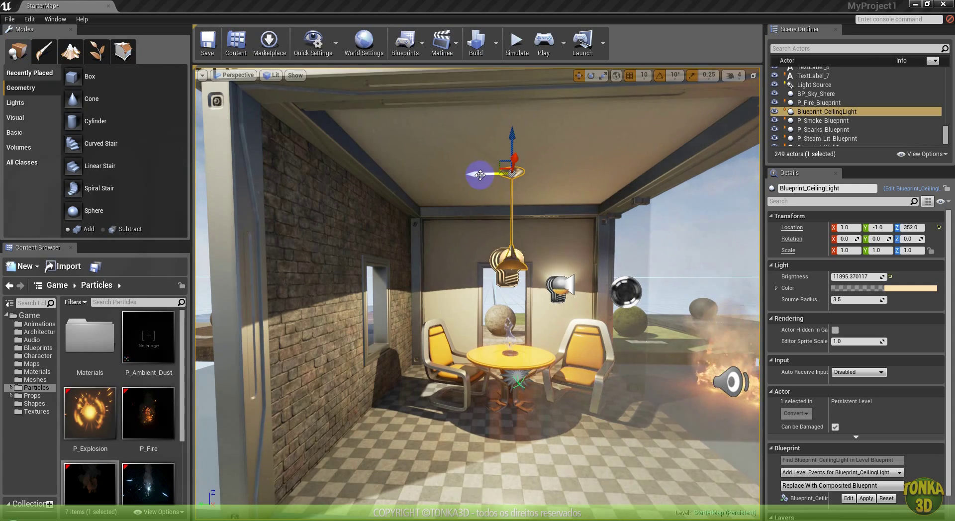
pyautogui.keyDown('alt'); pyautogui.moveTo(480, 175); pyautogui.dragTo(664, 191); pyautogui.keyUp('alt')
pyautogui.moveTo(679, 157); pyautogui.dragTo(404, 199)
# Step: Replace the P_Fire_Blueprint actor beside the room with a composited blueprint named P_Fire_Blueprint_Blueprint in the Game folder
pyautogui.moveTo(514, 303); pyautogui.dragTo(547, 308, button='right')
pyautogui.moveTo(547, 308); pyautogui.dragTo(447, 363)
pyautogui.click(447, 362)
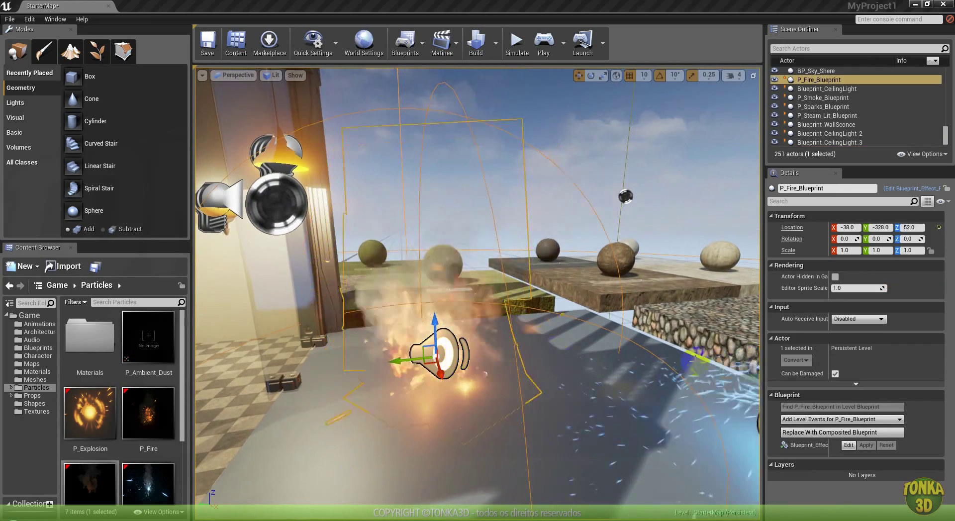
pyautogui.click(855, 432)
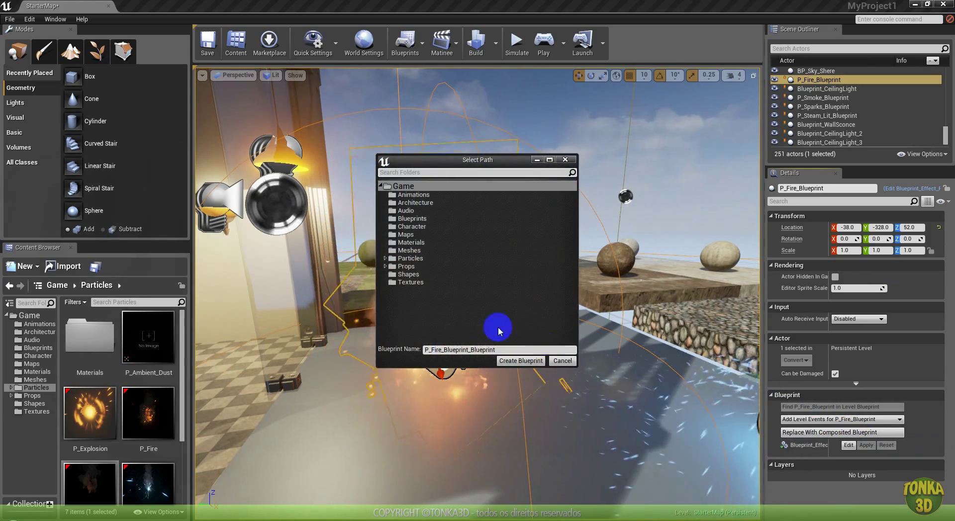
pyautogui.click(521, 360)
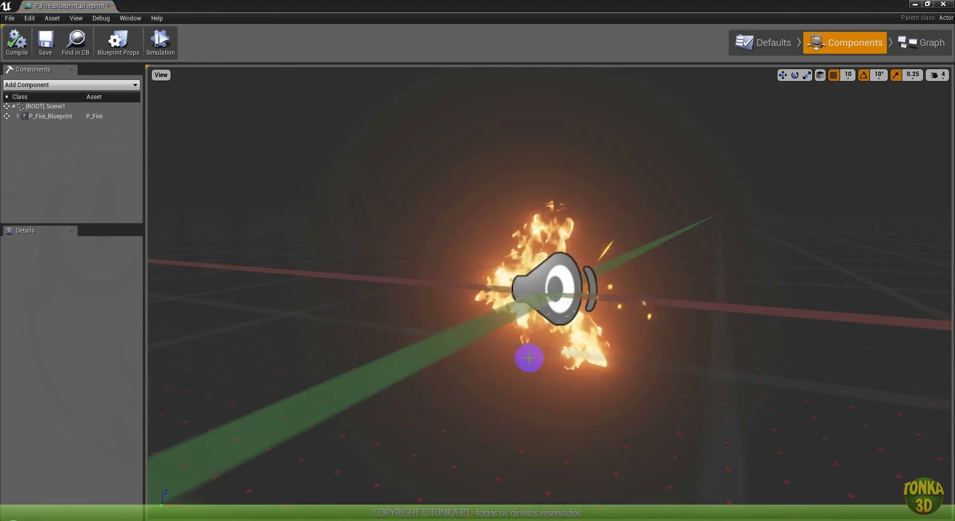
# Step: Set the particle template of the new blueprint's P_Fire_Blueprint component to P_Smoke
pyautogui.scroll(-5, 473, 300)
pyautogui.moveTo(501, 325)
pyautogui.mouseDown(button='right')
pyautogui.moveTo(529, 322)
pyautogui.moveTo(501, 325)
pyautogui.mouseUp(button='right')
pyautogui.moveTo(501, 325); pyautogui.dragTo(527, 316)
pyautogui.click(527, 316)
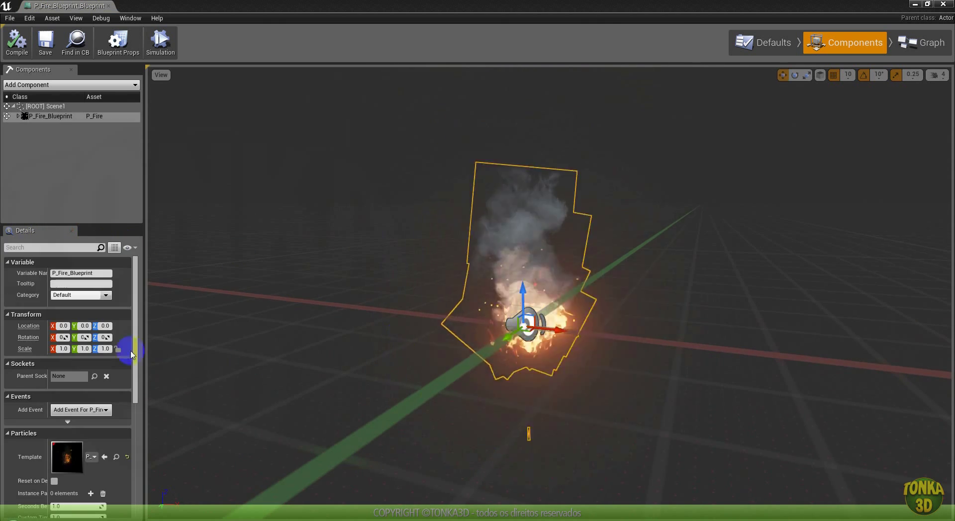
pyautogui.moveTo(135, 324); pyautogui.dragTo(132, 404)
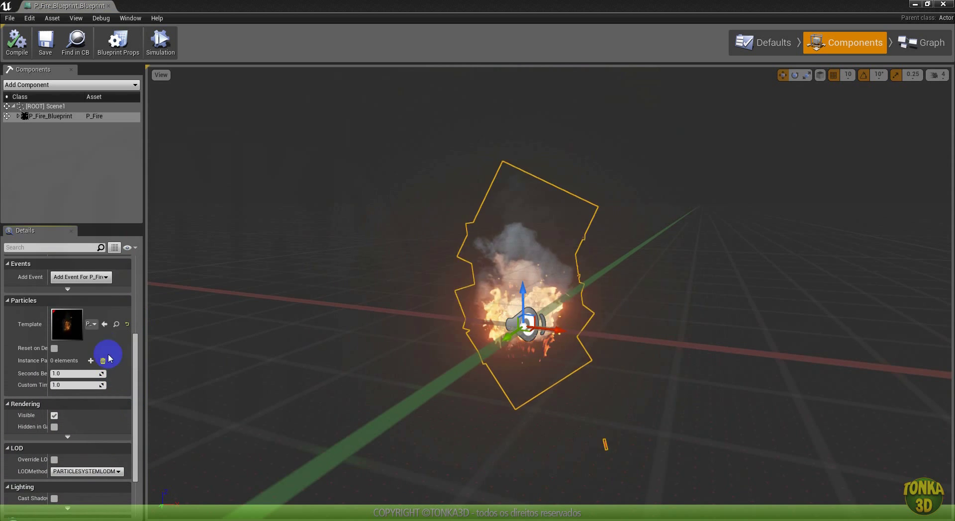
pyautogui.click(94, 326)
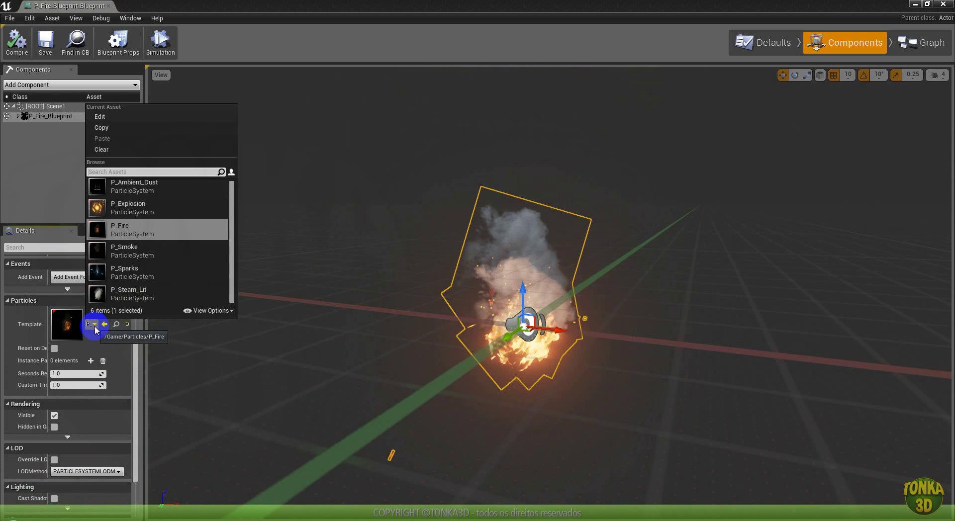
pyautogui.click(142, 256)
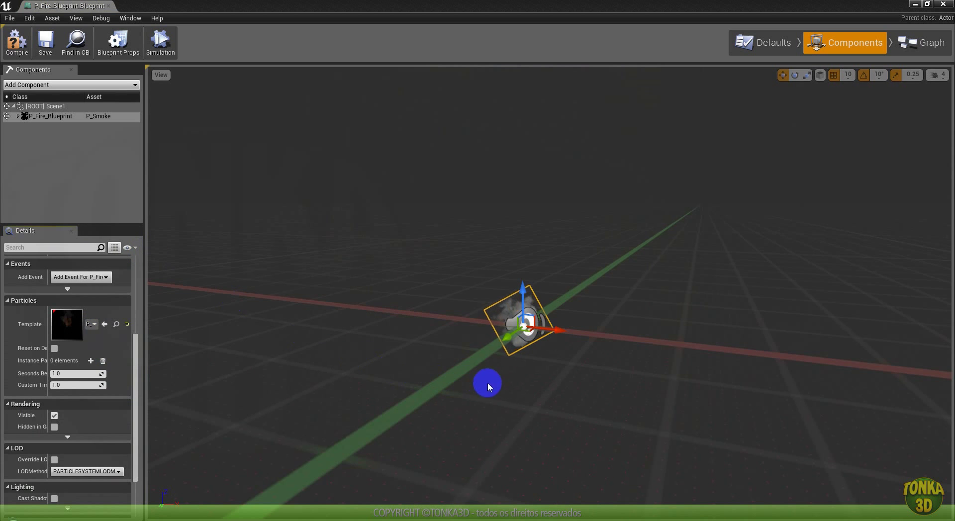
# Step: Set the smoke component's Z scale to 5.0 and close the blueprint editor
pyautogui.scroll(4, 537, 378)
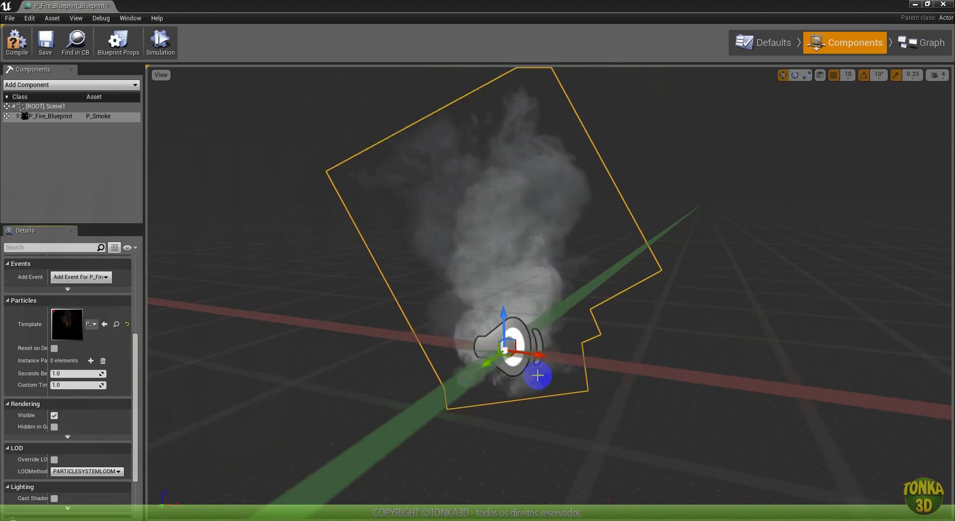
pyautogui.scroll(-4, 537, 376)
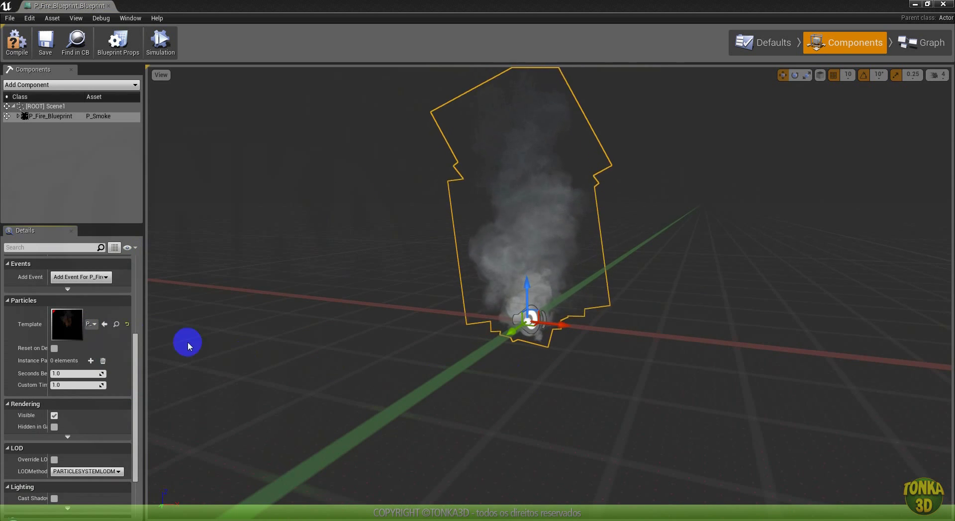
pyautogui.moveTo(133, 336); pyautogui.dragTo(132, 256)
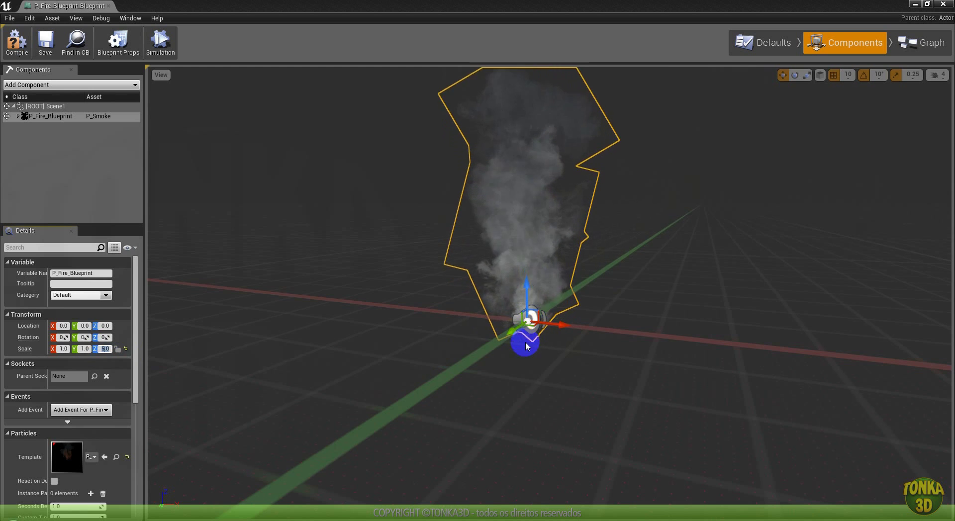
pyautogui.click(945, 6)
# Step: Lower the P_Sparks_Blueprint emitter on the gray platform to Z 32
pyautogui.moveTo(593, 326)
pyautogui.mouseDown(button='right')
pyautogui.moveTo(705, 334)
pyautogui.moveTo(593, 326)
pyautogui.mouseUp(button='right')
pyautogui.click(518, 314)
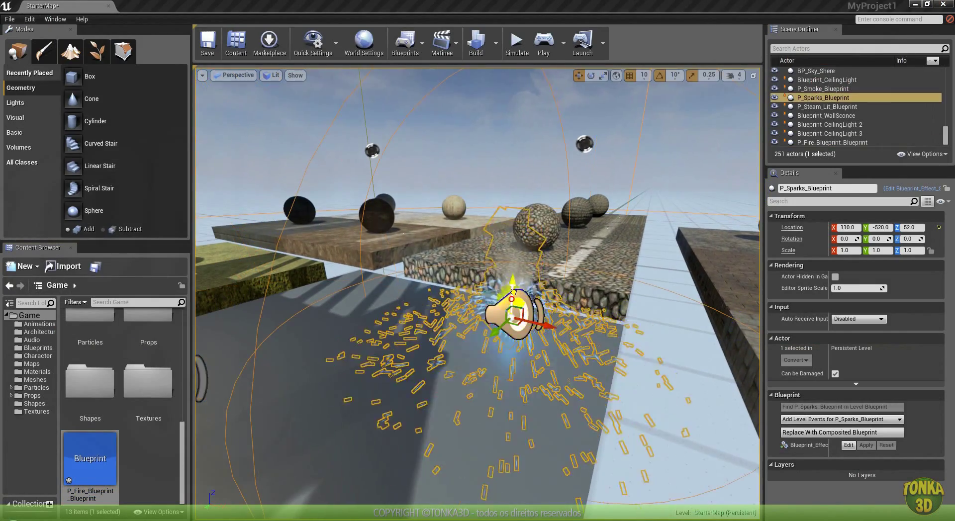
pyautogui.moveTo(512, 297); pyautogui.dragTo(511, 314)
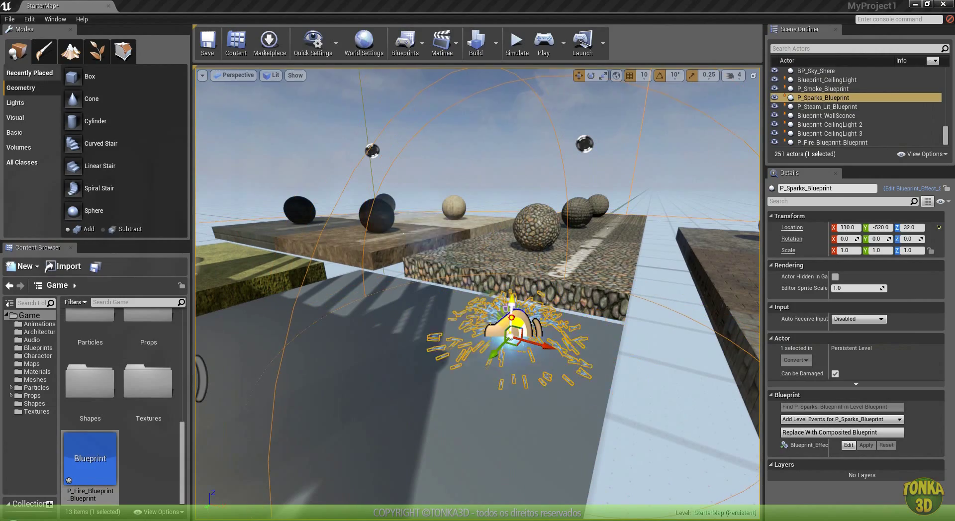
pyautogui.click(751, 361)
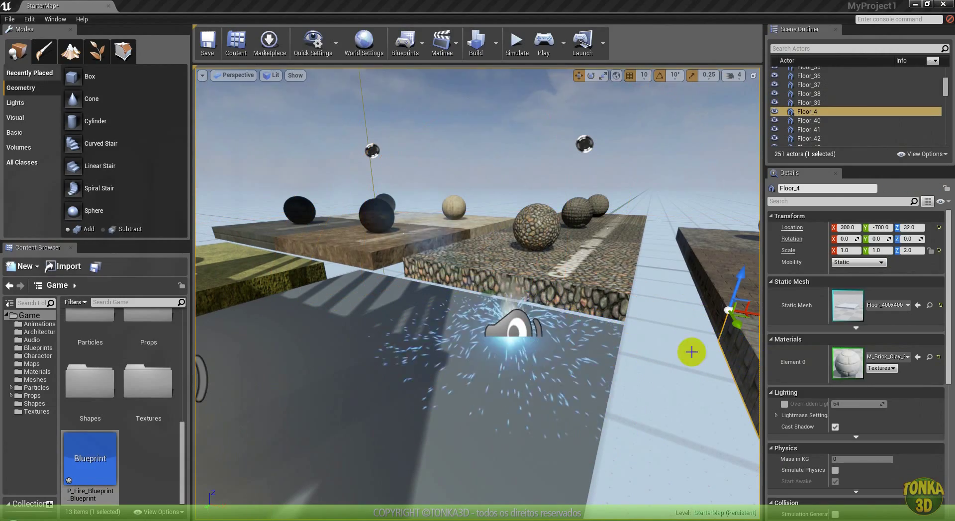
# Step: Raise the P_Sparks_Blueprint emitter above the gray platform to Z 92
pyautogui.click(520, 328)
pyautogui.moveTo(516, 325); pyautogui.dragTo(515, 271)
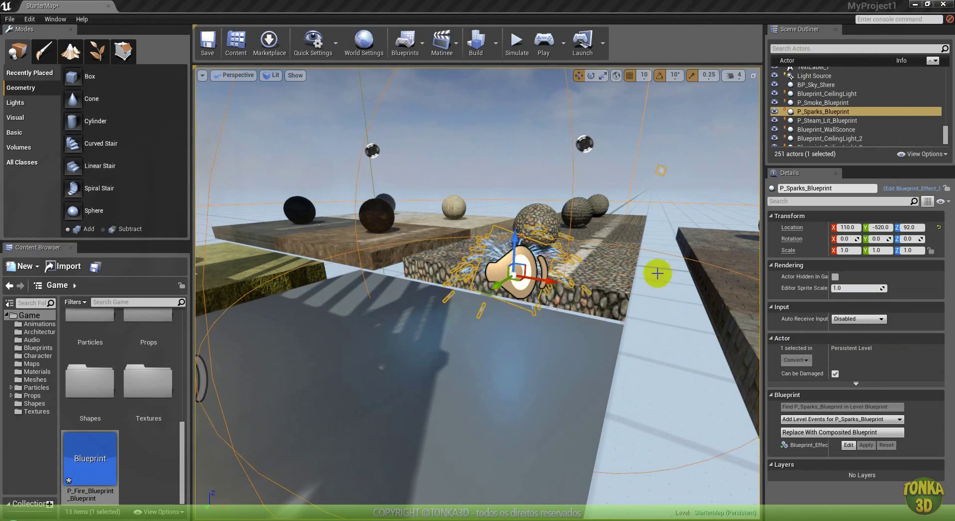
pyautogui.click(693, 277)
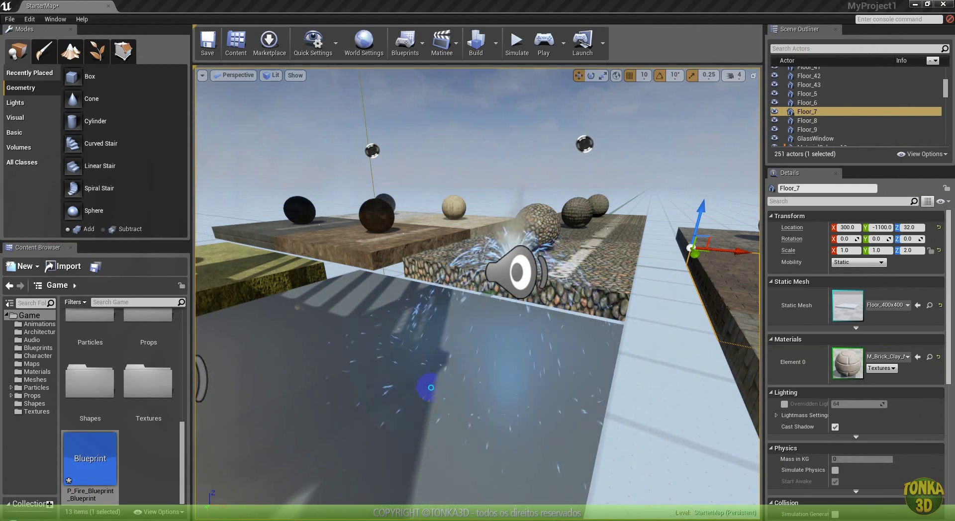
# Step: Select the Atmospheric Fog actor beside the building and examine its atmosphere, lighting and rendering properties
pyautogui.moveTo(425, 386); pyautogui.dragTo(395, 347, button='right')
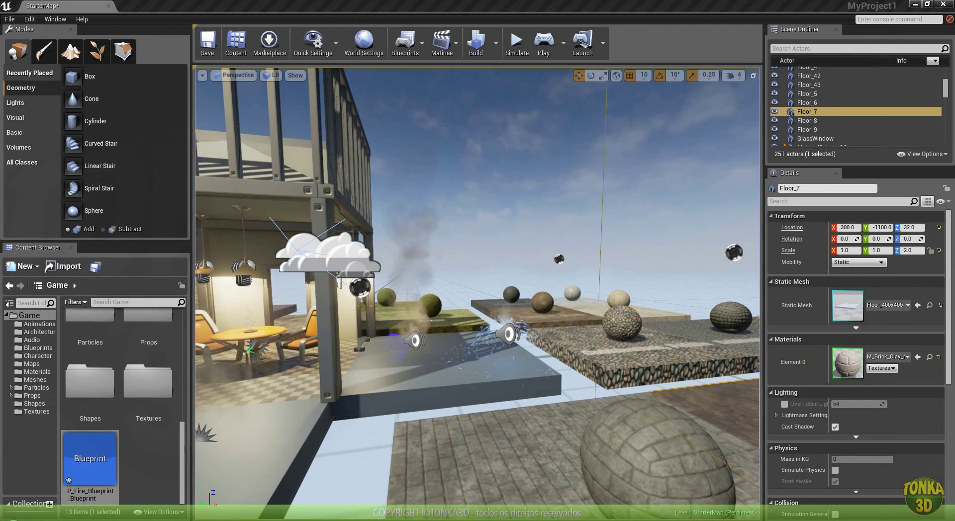
pyautogui.click(337, 257)
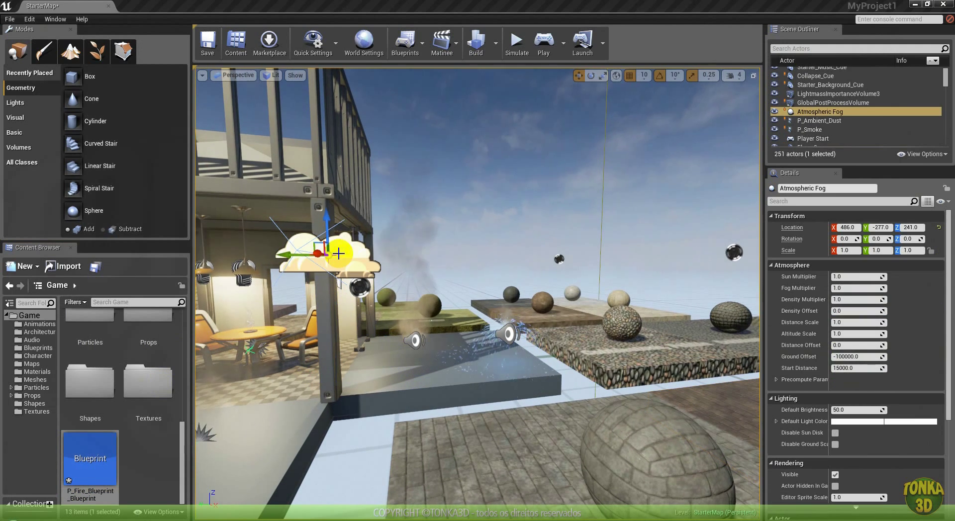
pyautogui.click(821, 113)
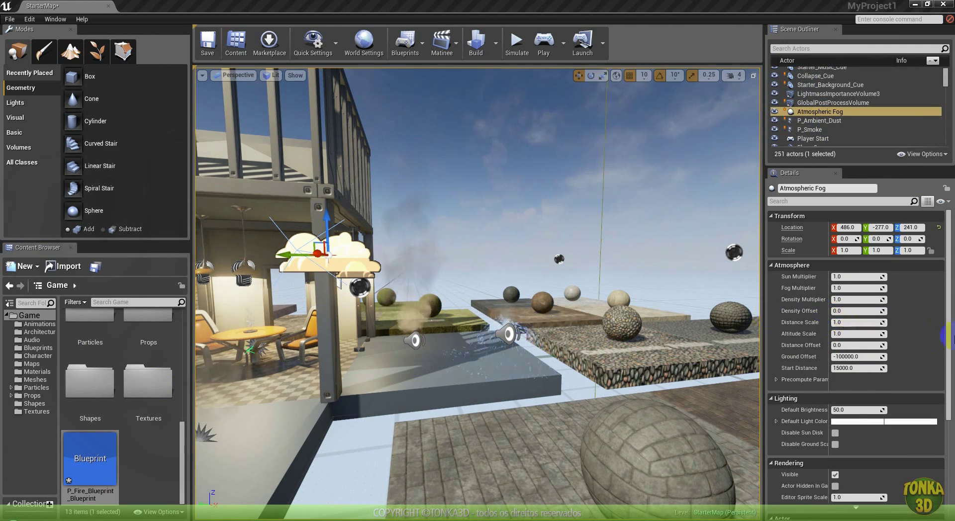
pyautogui.scroll(-5, 949, 332)
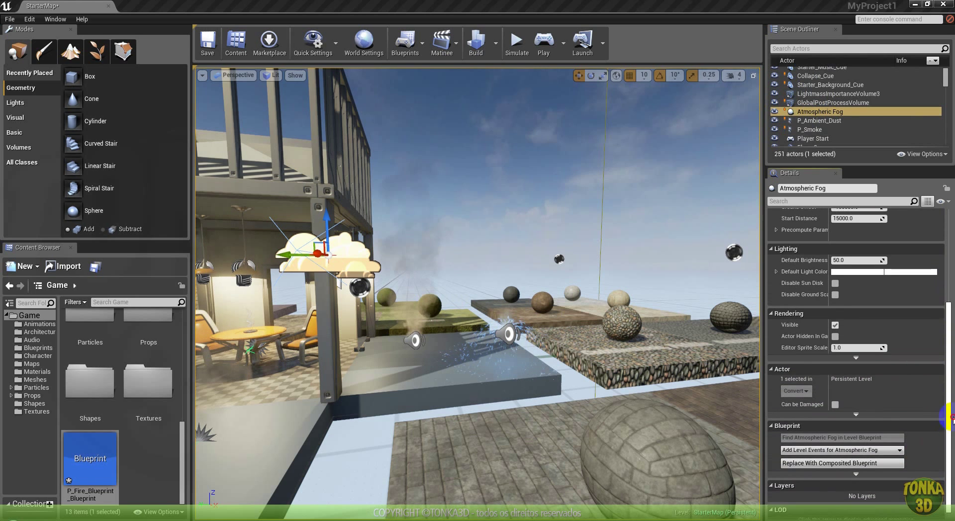
pyautogui.scroll(5, 949, 342)
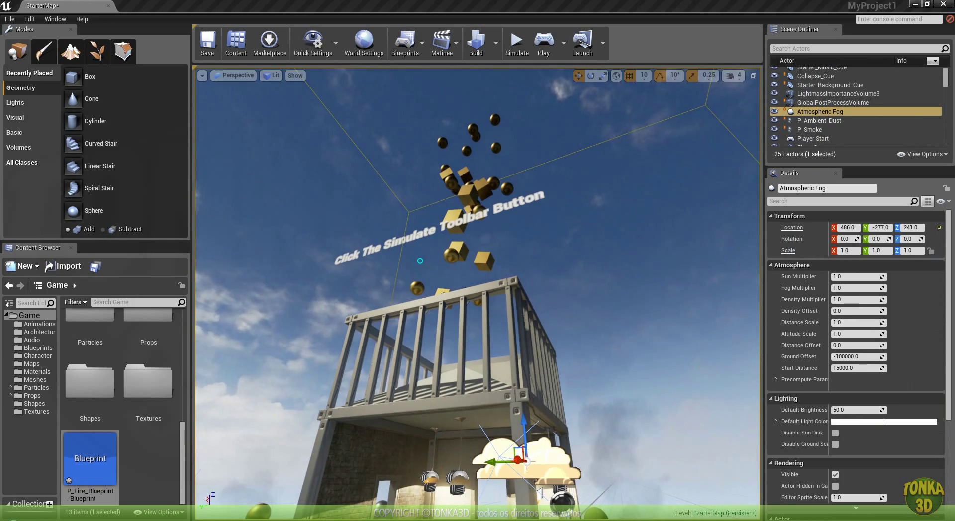
# Step: Play the level, walk forward through the scene, and end the play session
pyautogui.moveTo(420, 261); pyautogui.dragTo(418, 296, button='right')
pyautogui.click(555, 50)
pyautogui.press('w')
pyautogui.press('w')
pyautogui.press('Escape')
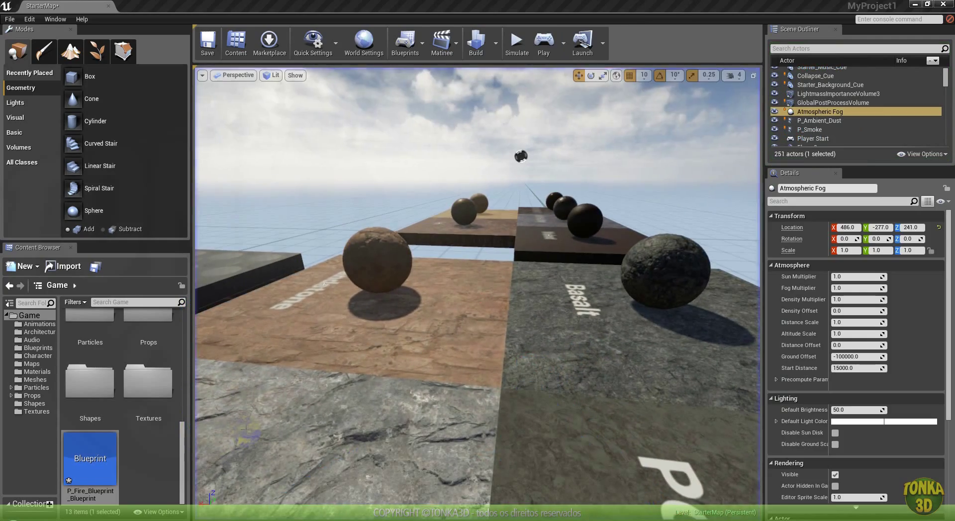
pyautogui.moveTo(439, 378); pyautogui.dragTo(947, 349, button='right')
pyautogui.press('w')
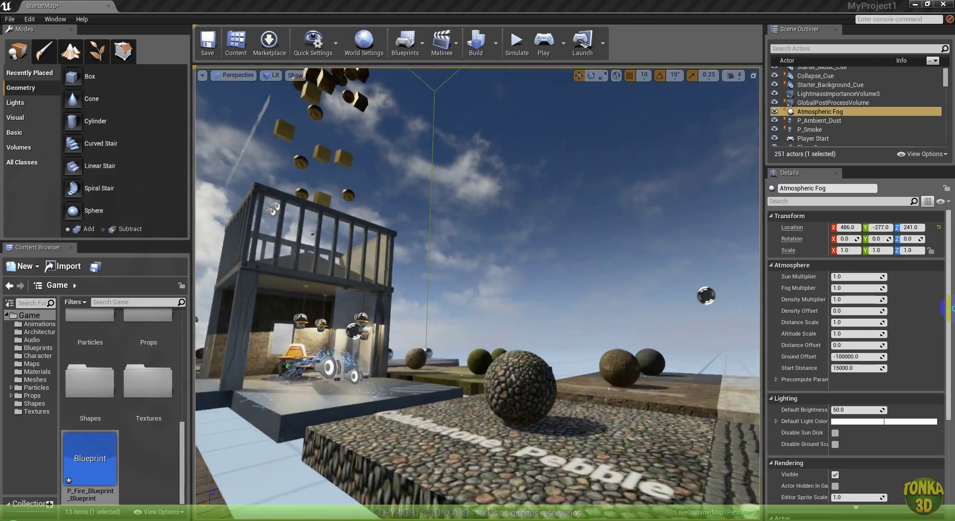